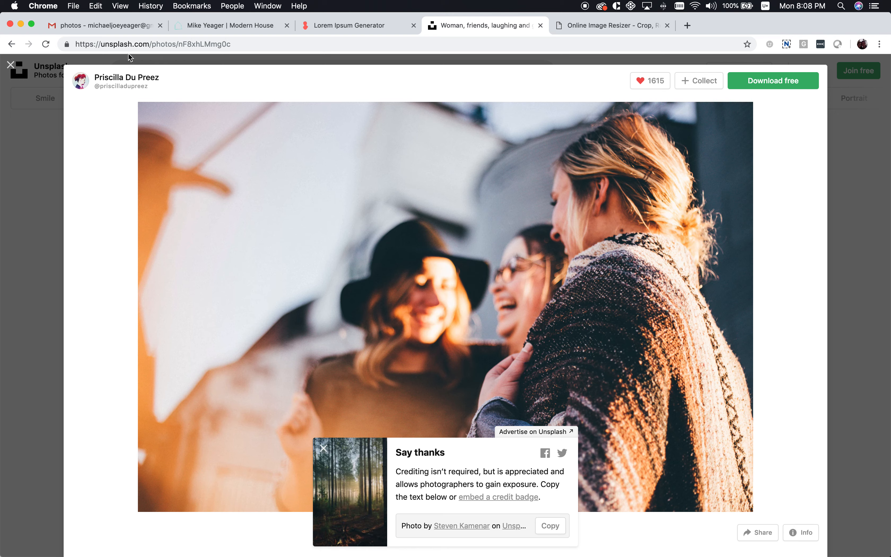
# Step: Close the open photo of laughing women and go to the unsplash.com home page
pyautogui.click(61, 66)
pyautogui.click(126, 44)
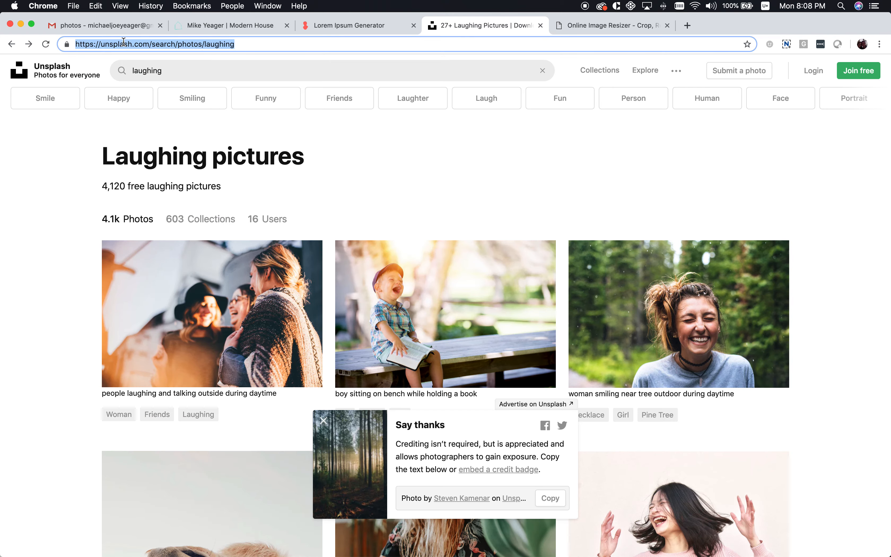
pyautogui.write('unsplash.com')
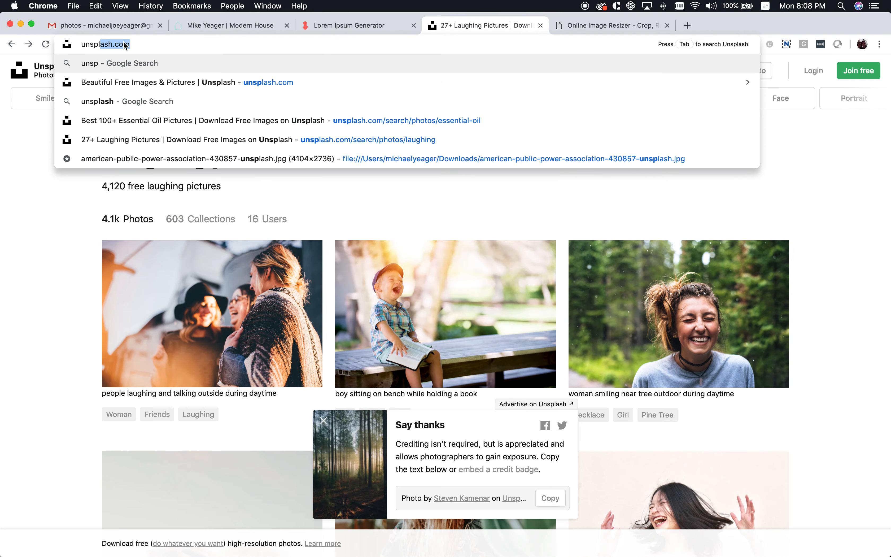
pyautogui.press('Return')
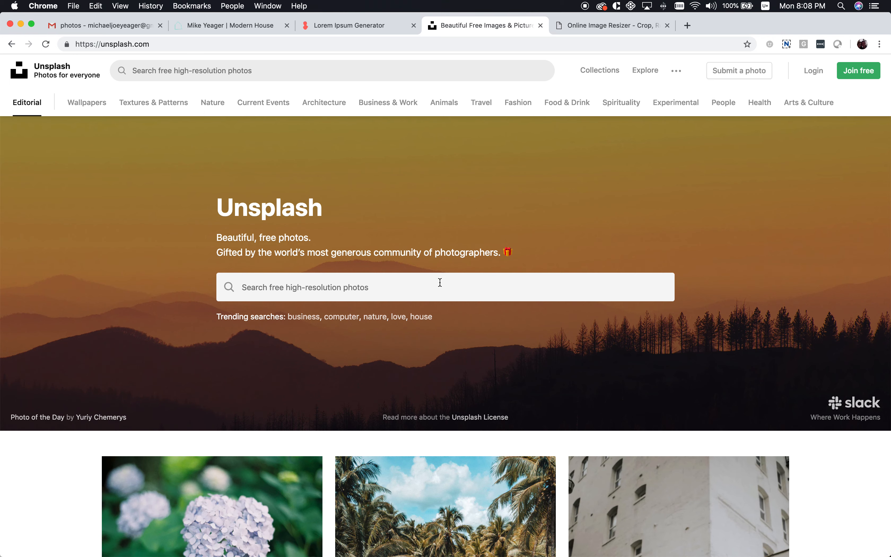
# Step: Look through the editorial photo feed on the Unsplash home page to see what kinds of images are offered
pyautogui.scroll(-10, 492, 329)
pyautogui.scroll(-10, 490, 328)
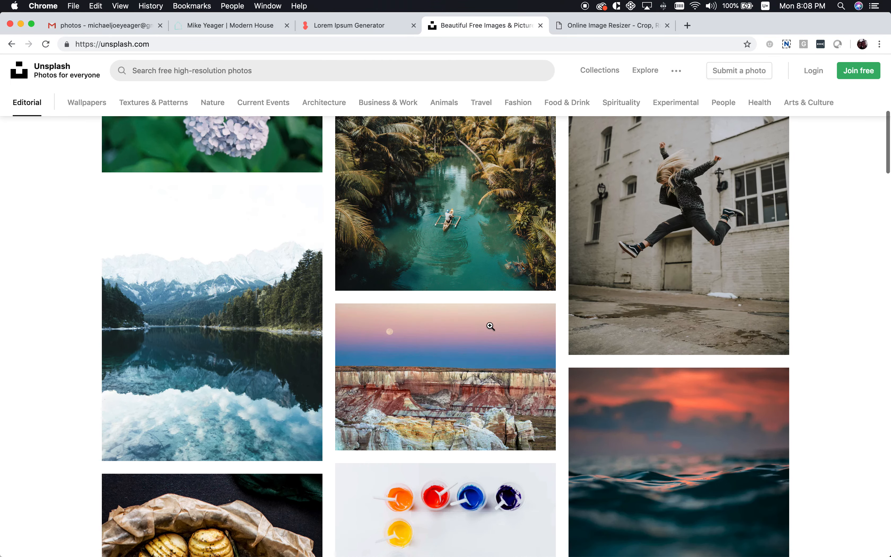
pyautogui.scroll(-1, 490, 325)
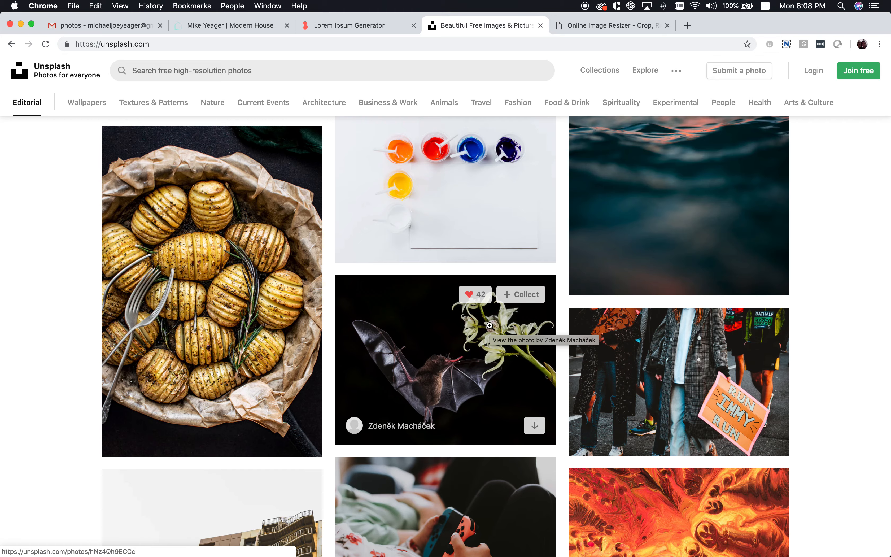
pyautogui.scroll(-10, 490, 325)
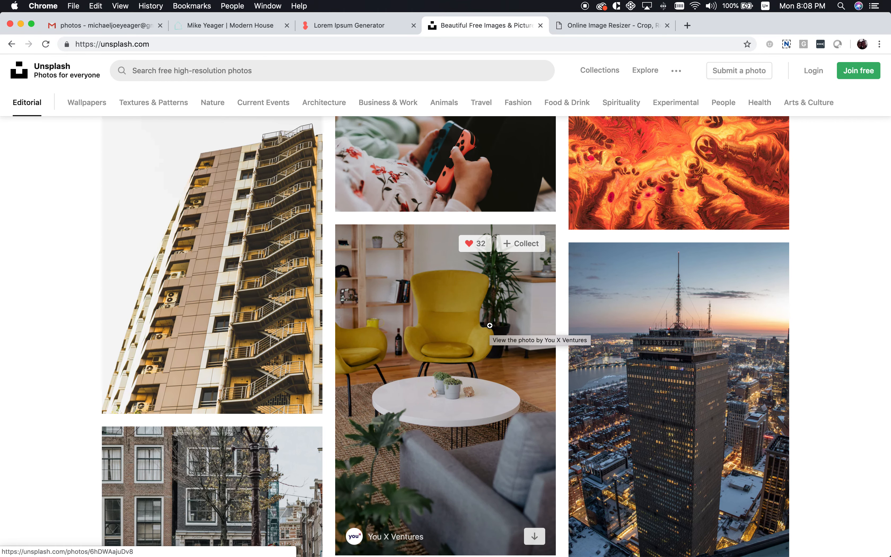
pyautogui.scroll(-10, 490, 325)
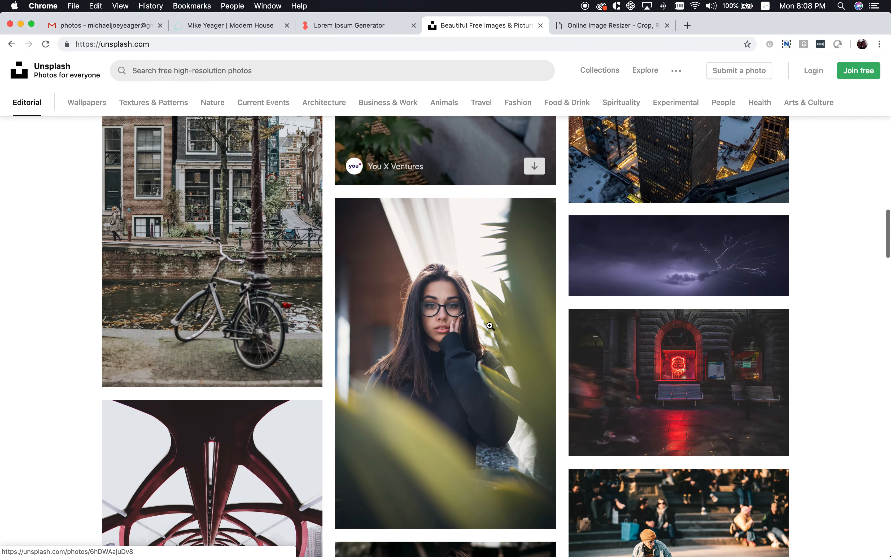
pyautogui.scroll(-10, 508, 373)
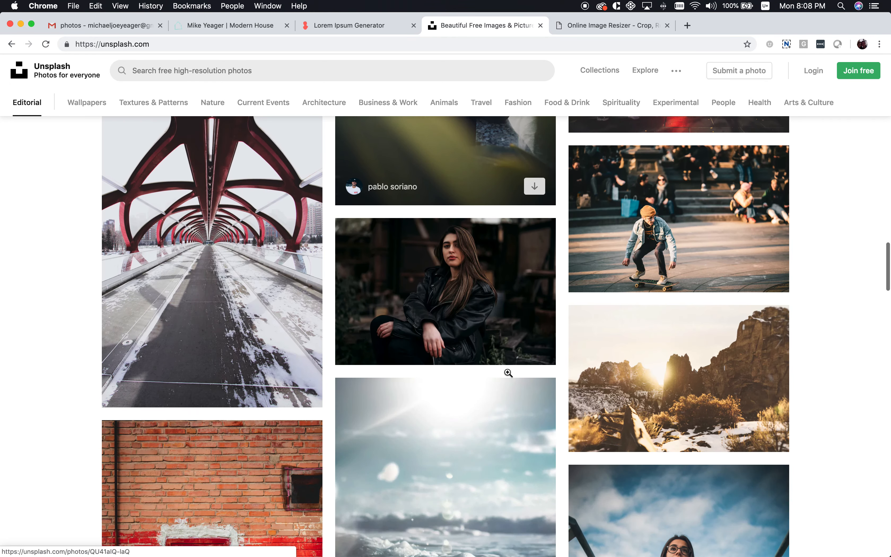
pyautogui.scroll(-14, 508, 373)
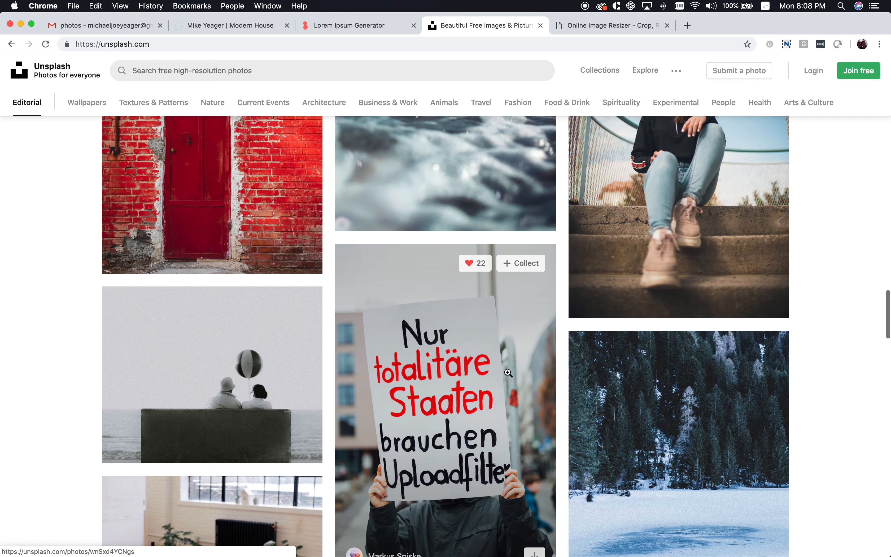
pyautogui.scroll(-6, 508, 373)
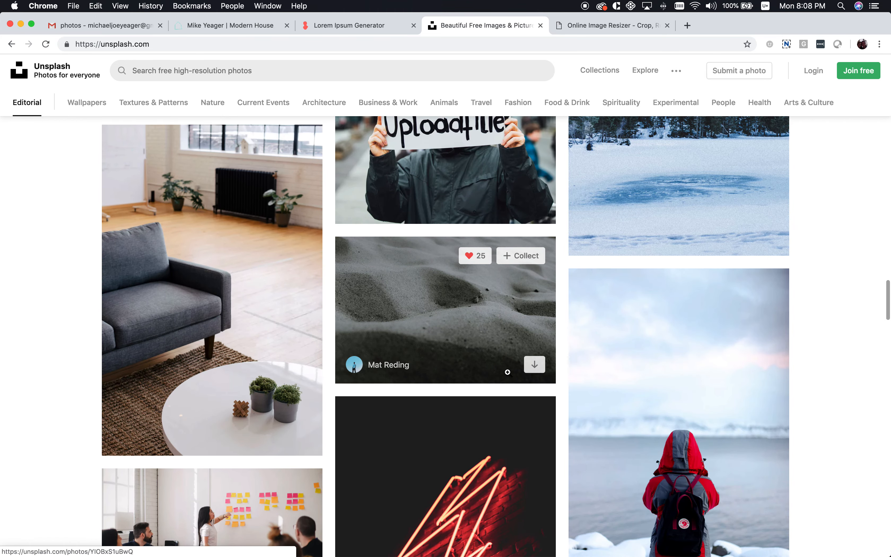
pyautogui.scroll(-15, 508, 372)
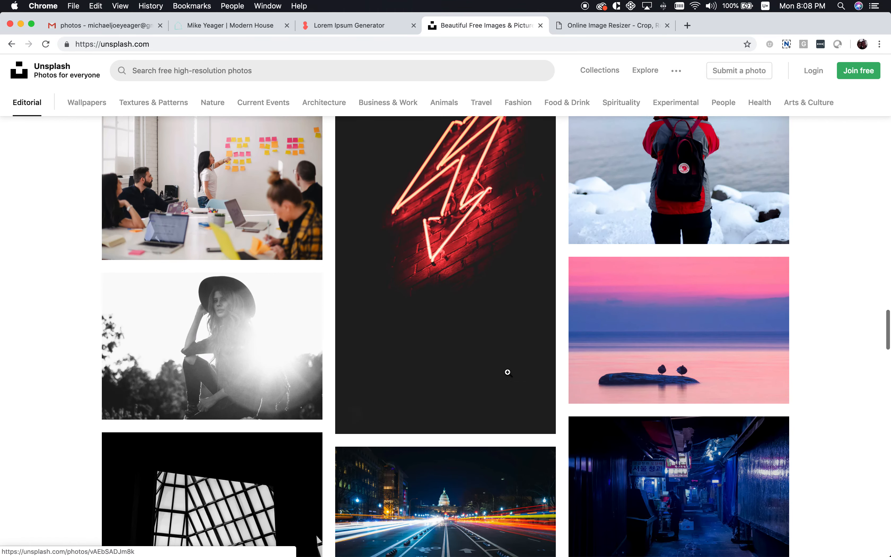
pyautogui.scroll(-20, 507, 372)
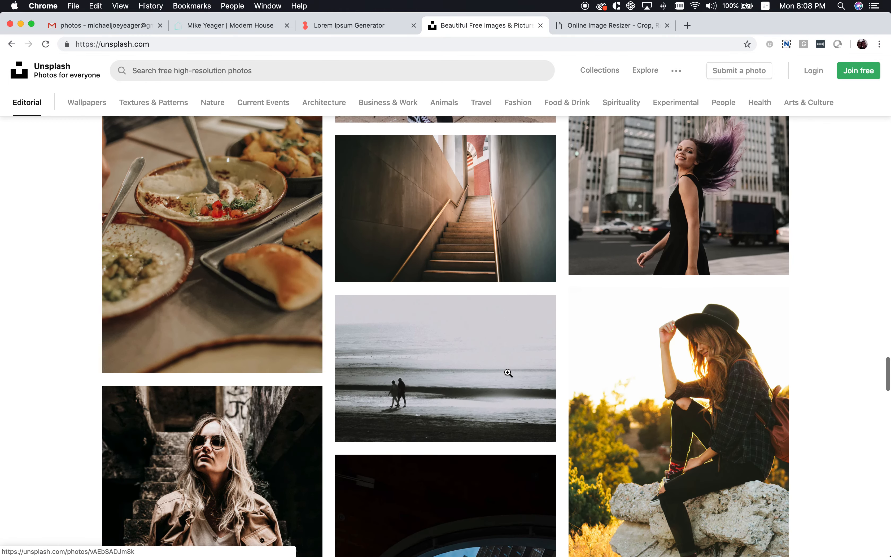
pyautogui.scroll(-12, 508, 373)
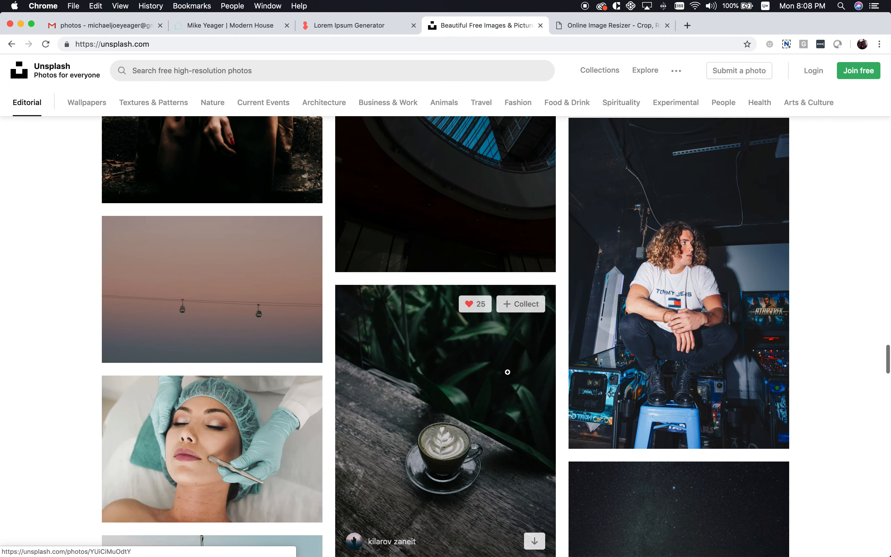
pyautogui.scroll(-12, 507, 372)
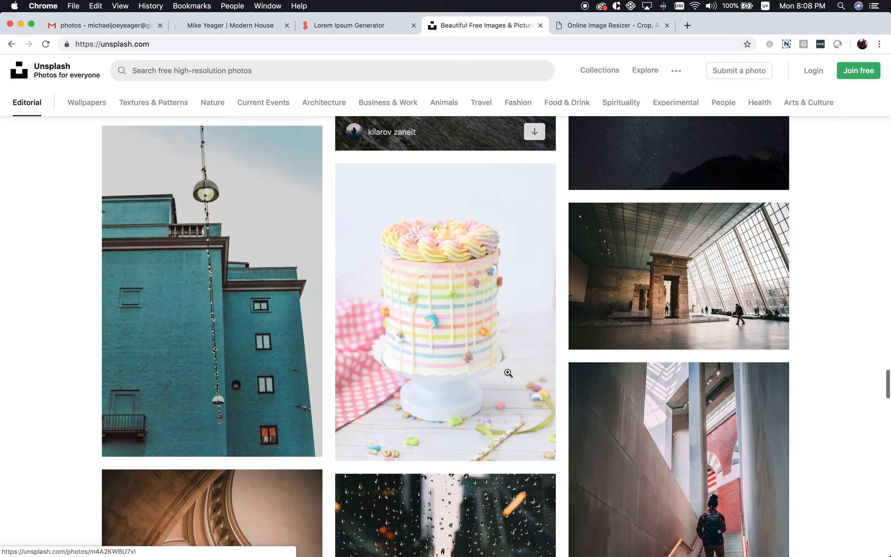
pyautogui.scroll(-18, 508, 373)
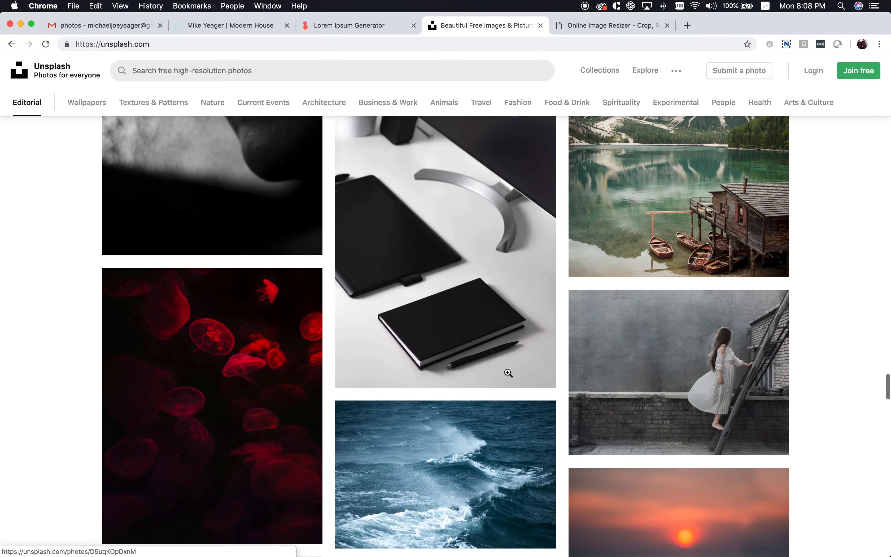
pyautogui.scroll(-20, 507, 373)
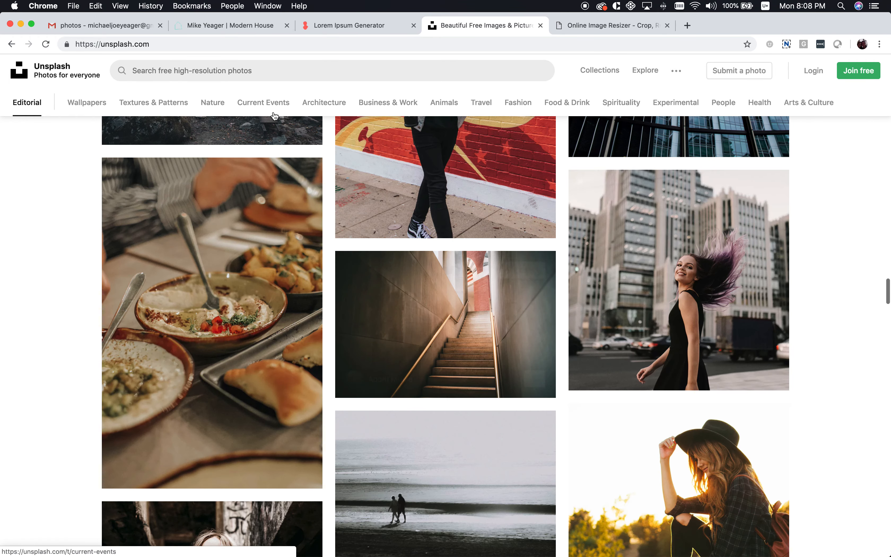
# Step: Search Unsplash for "ocean waves"
pyautogui.click(221, 71)
pyautogui.write('ocea')
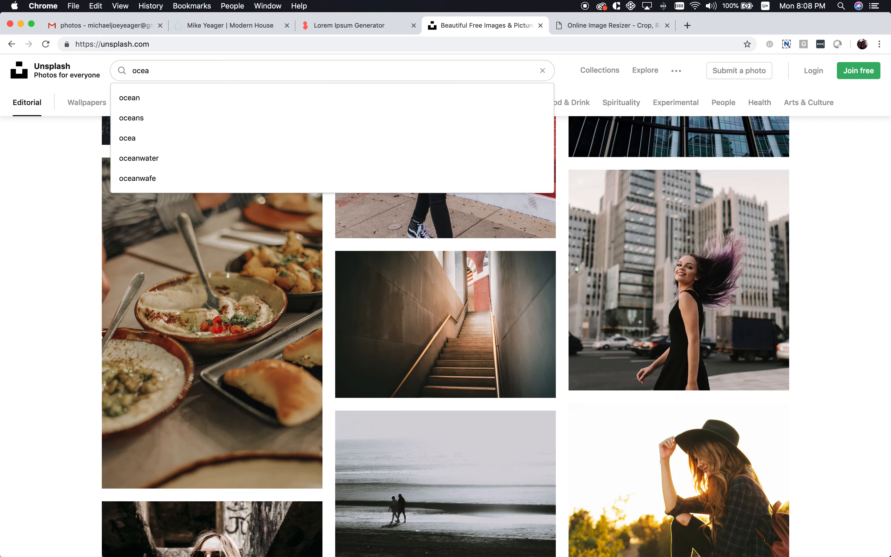
pyautogui.write('n waves')
pyautogui.press('Return')
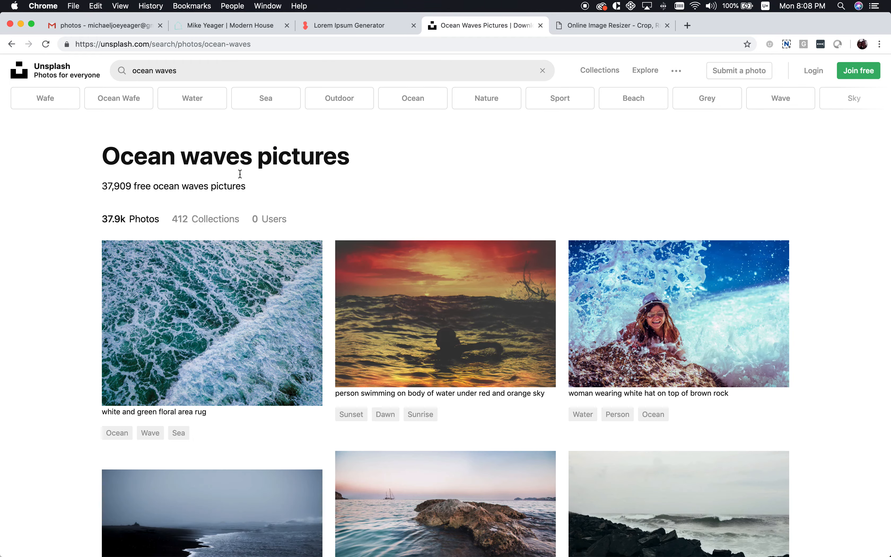
# Step: Browse the ocean waves results and open the aerial photo of people swimming and sitting on the beach
pyautogui.scroll(-12, 360, 251)
pyautogui.scroll(-15, 360, 251)
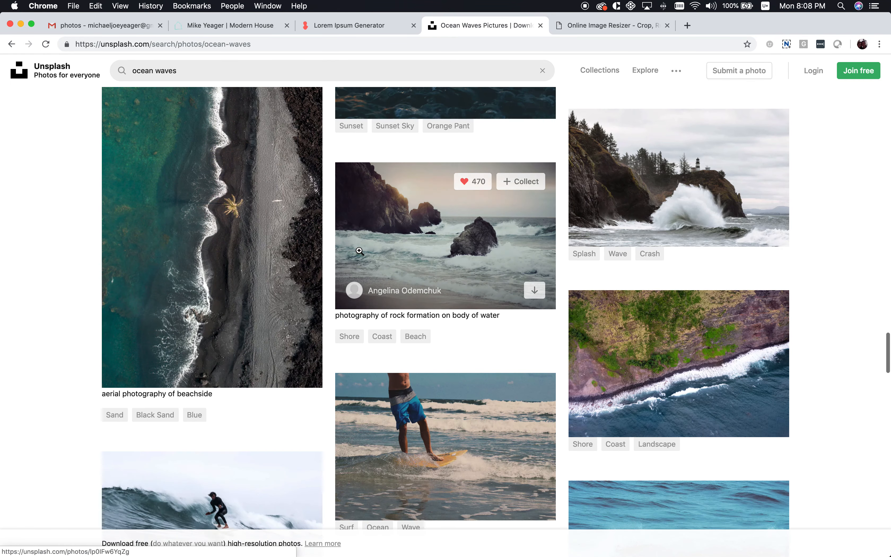
pyautogui.scroll(3, 359, 250)
pyautogui.scroll(10, 359, 250)
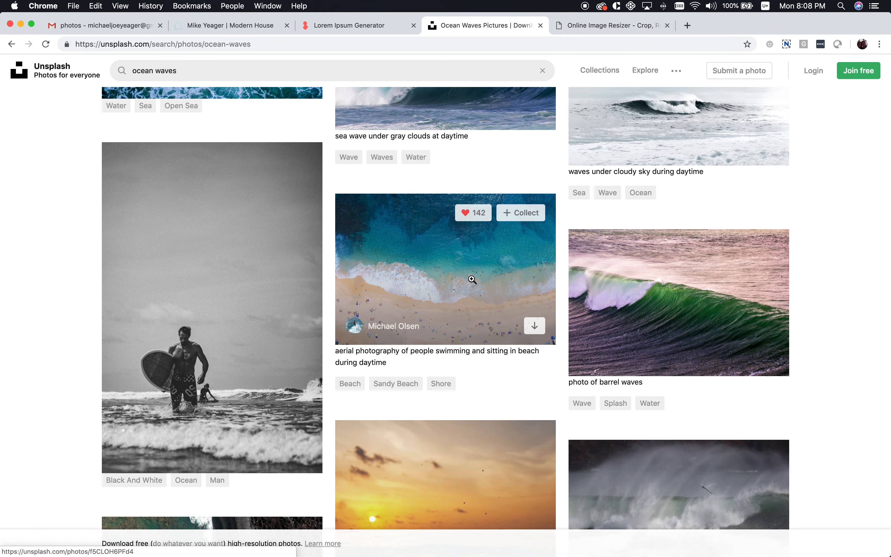
pyautogui.scroll(3, 472, 279)
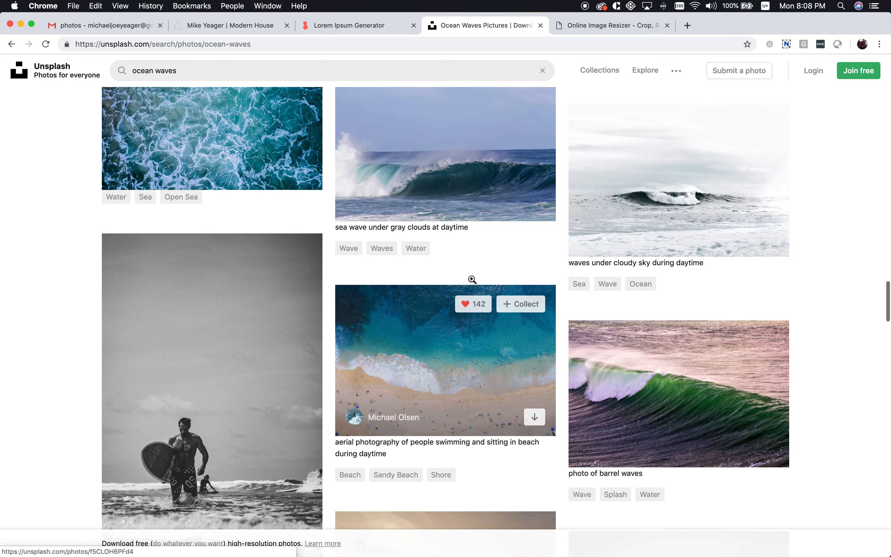
pyautogui.click(454, 355)
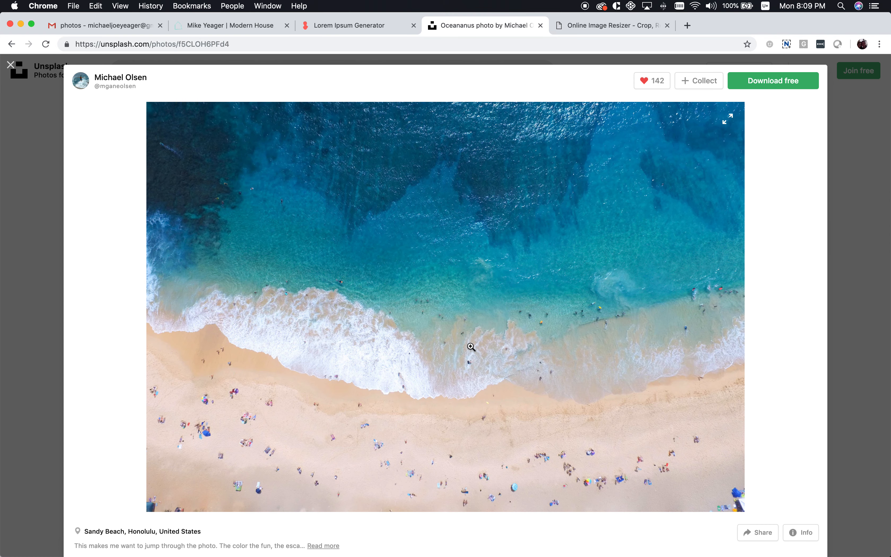
pyautogui.click(780, 82)
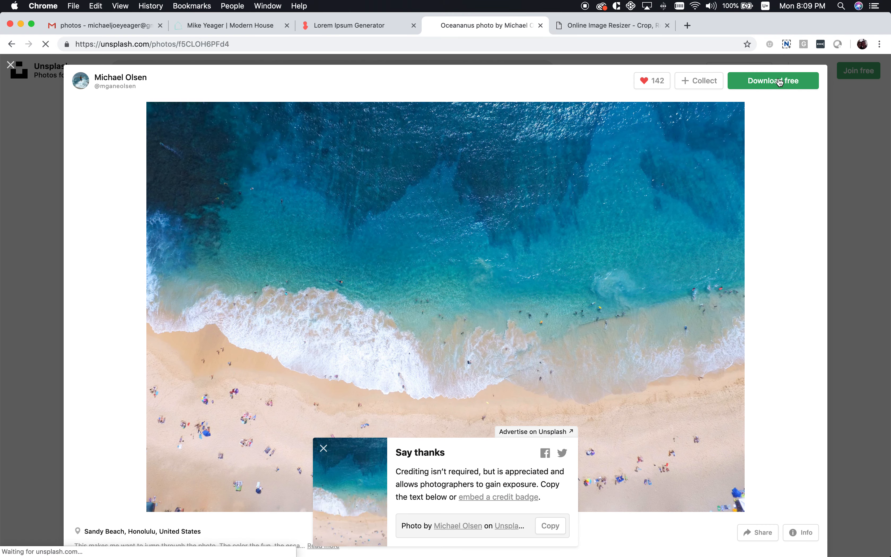
pyautogui.click(600, 309)
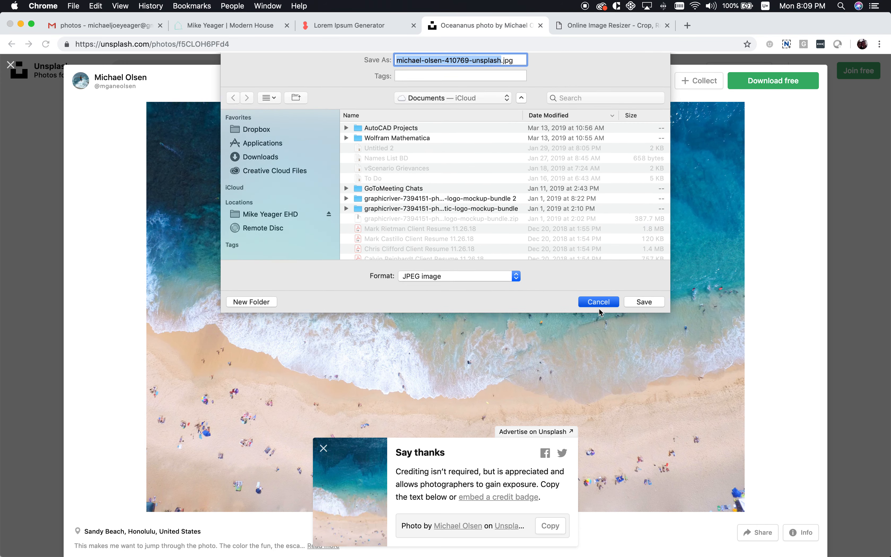
pyautogui.click(324, 448)
# Step: Copy the aerial beach photo and paste it into the empty line below the first paragraph of the Modern House blog post
pyautogui.rightClick(450, 257)
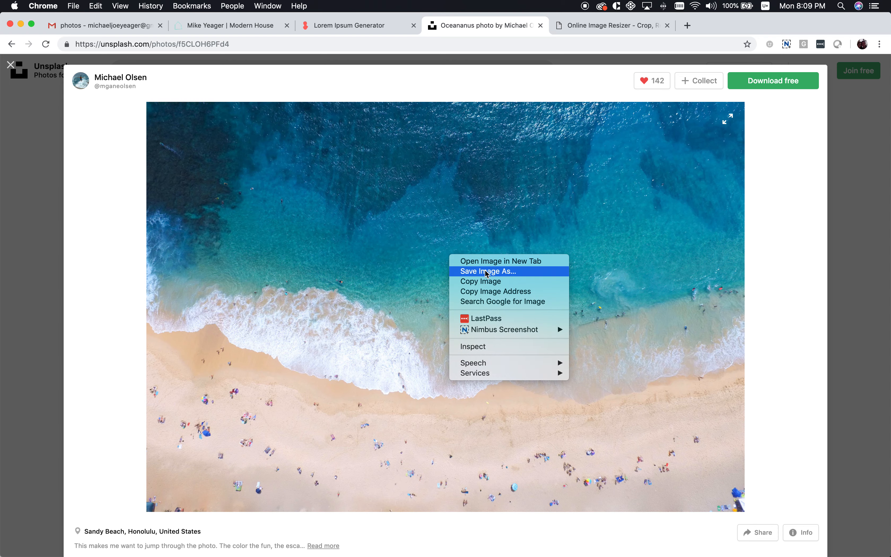
pyautogui.click(475, 282)
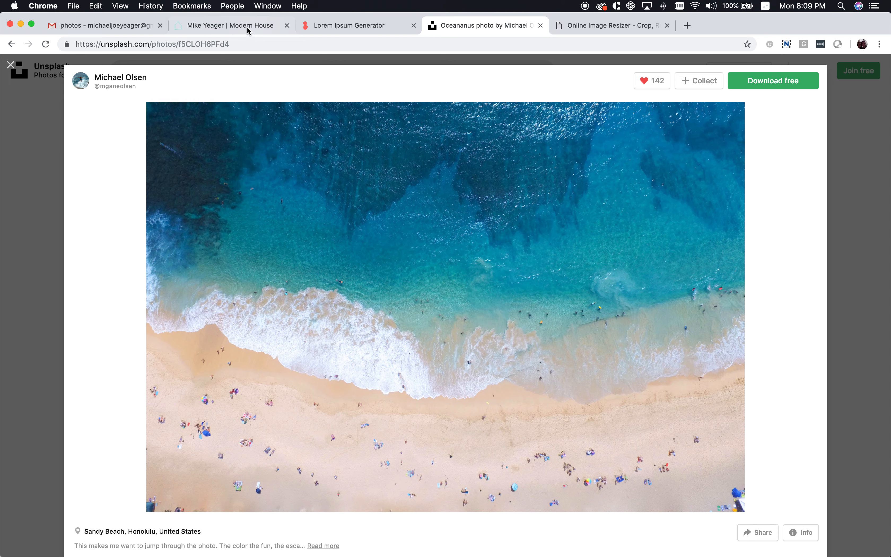
pyautogui.click(236, 26)
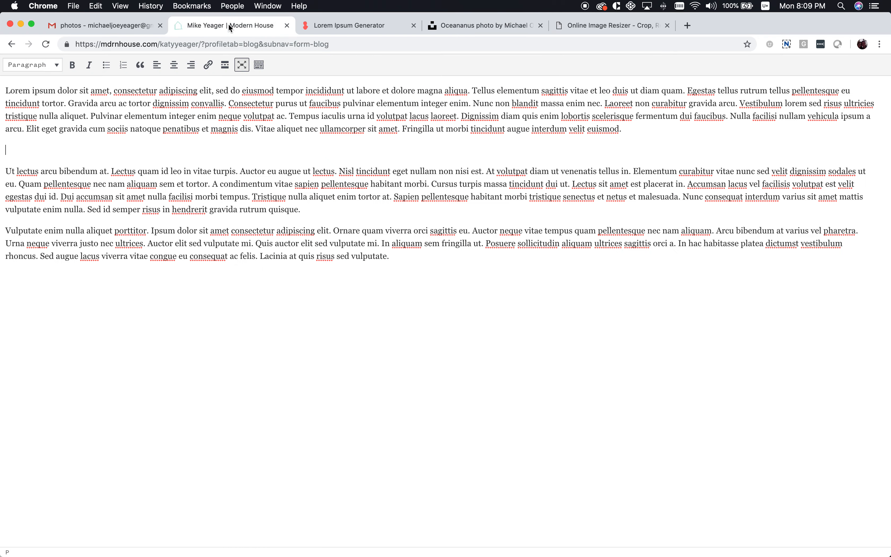
pyautogui.rightClick(13, 149)
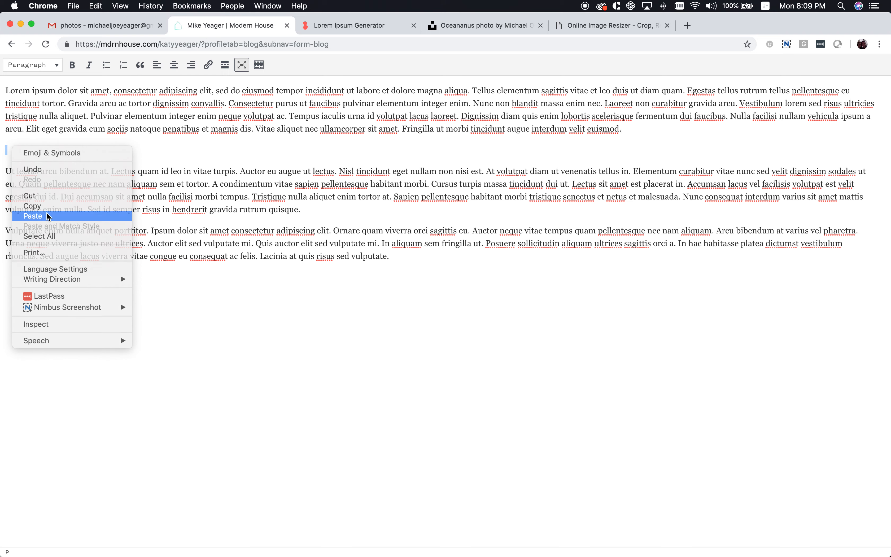
pyautogui.click(37, 216)
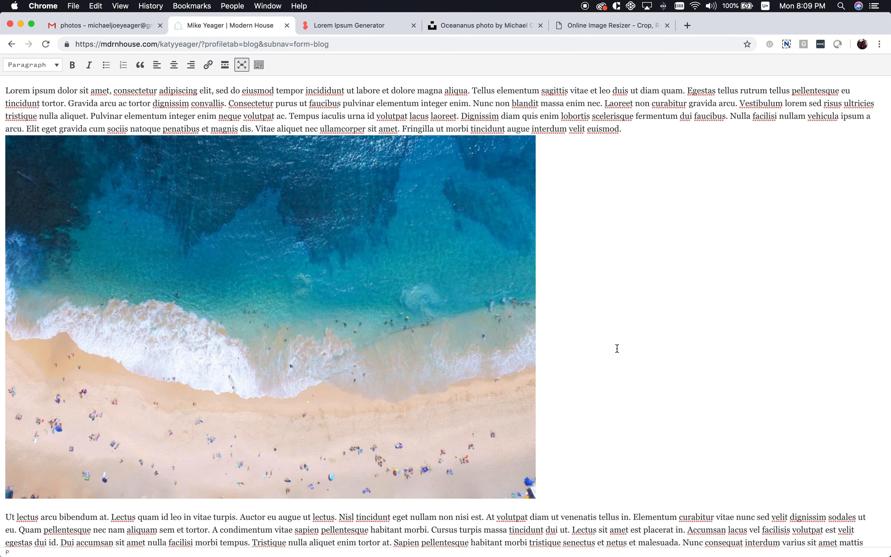
# Step: Add an empty line after the blog post paragraph that starts with "Ut lectus arcu bibendum"
pyautogui.scroll(-3, 604, 368)
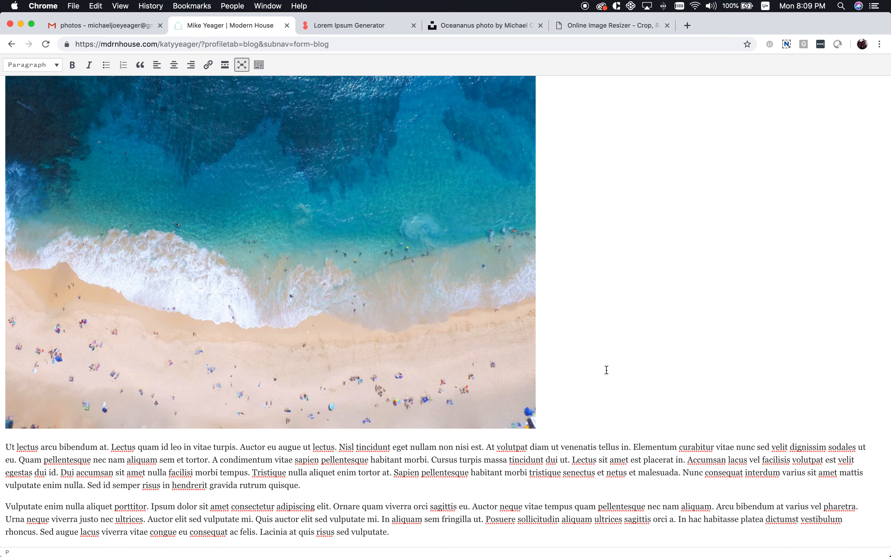
pyautogui.click(310, 486)
pyautogui.press('Return')
pyautogui.scroll(-1, 304, 453)
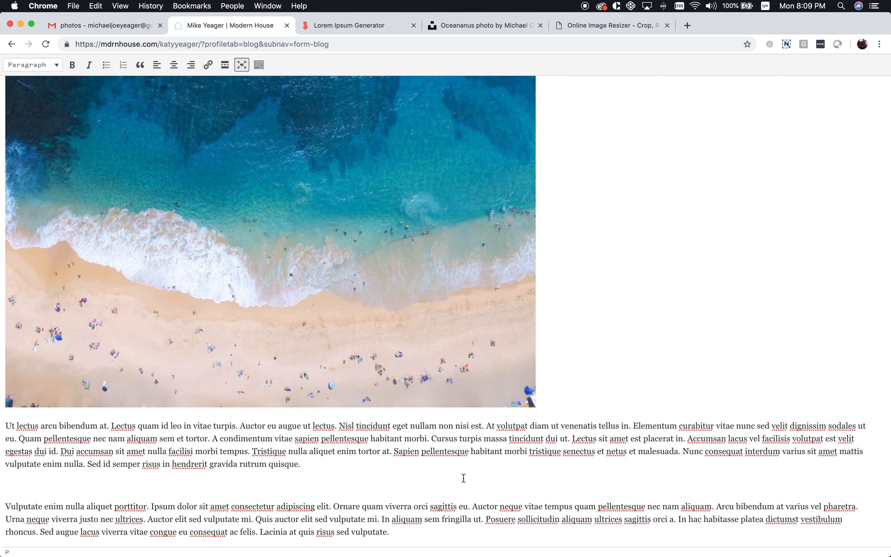
# Step: Return to Unsplash, close the beach photo and search for "yoga" pictures
pyautogui.click(461, 26)
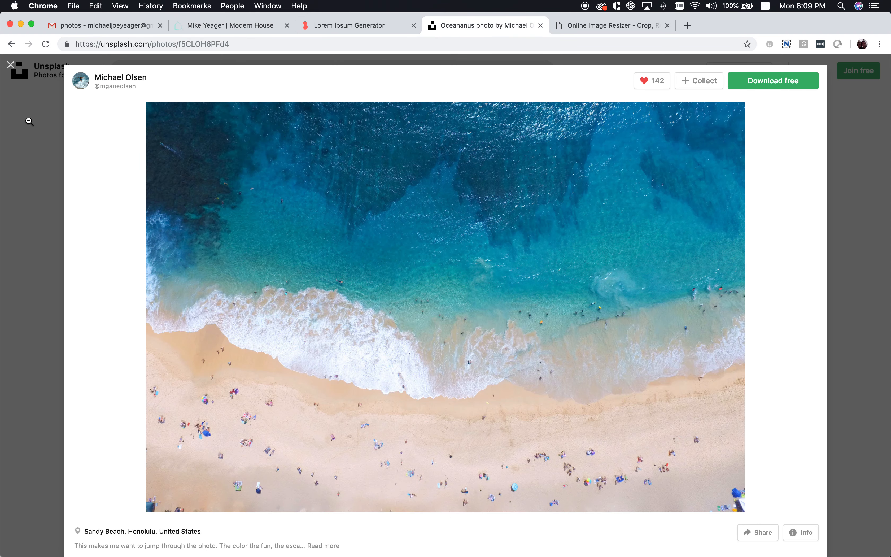
pyautogui.click(10, 64)
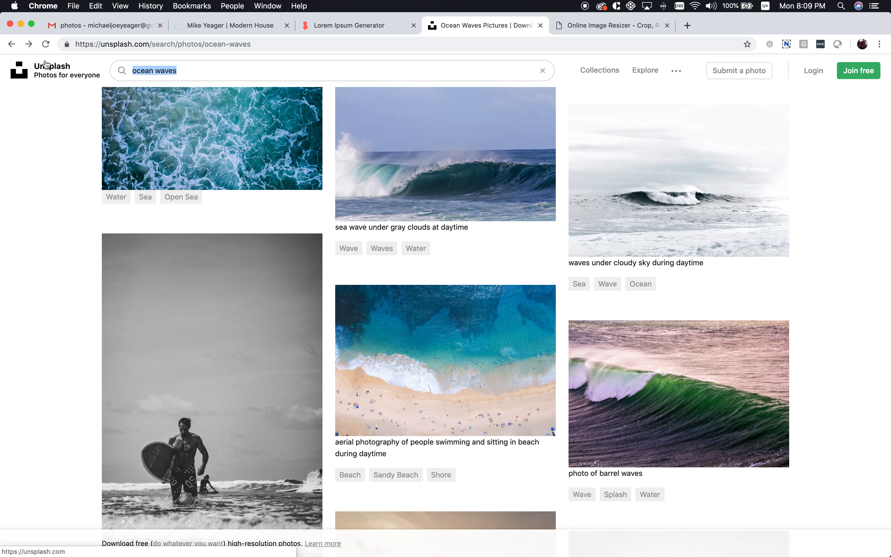
pyautogui.write('yoga')
pyautogui.press('Return')
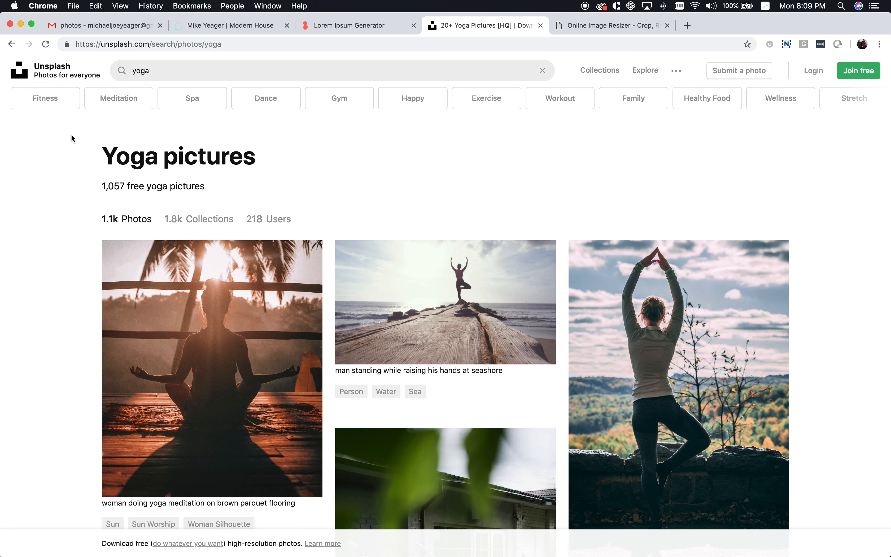
pyautogui.scroll(-20, 324, 192)
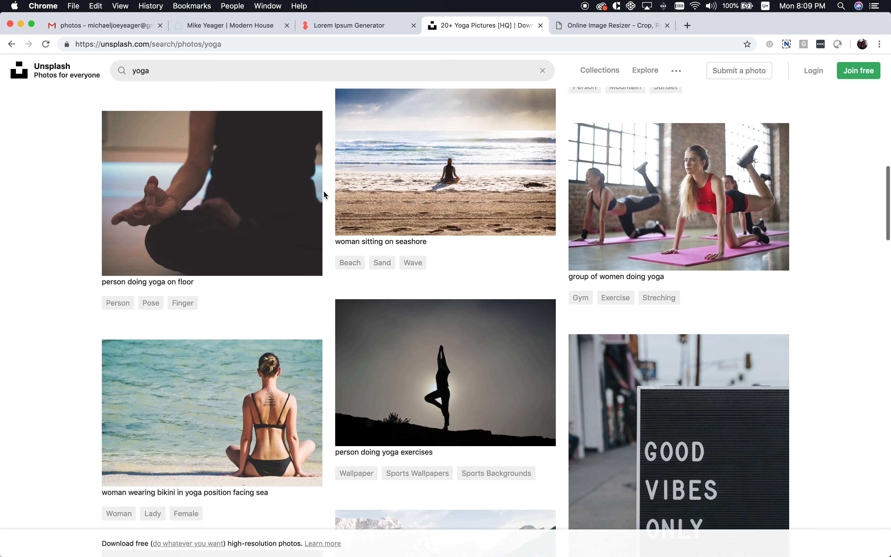
# Step: Open the "person doing yoga on floor" photo, copy the image and return to the Modern House blog post
pyautogui.scroll(-1, 324, 191)
pyautogui.click(185, 190)
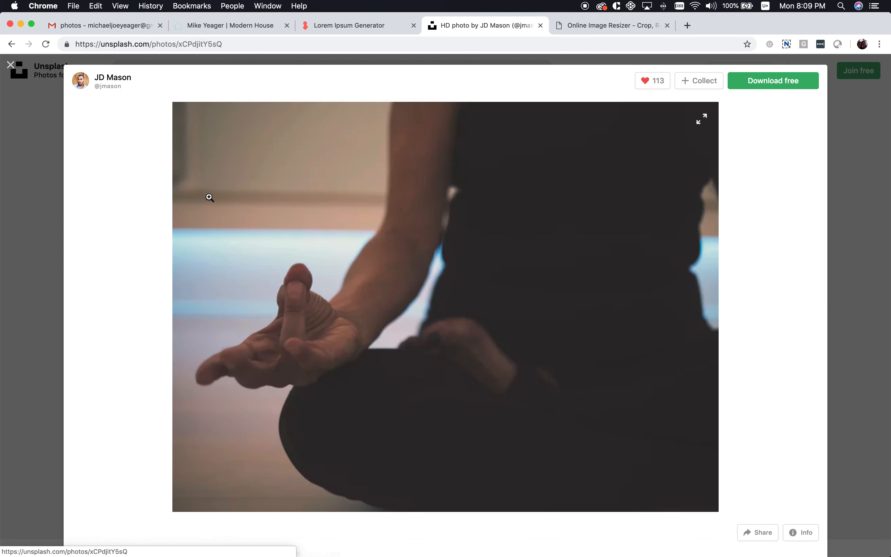
pyautogui.rightClick(543, 277)
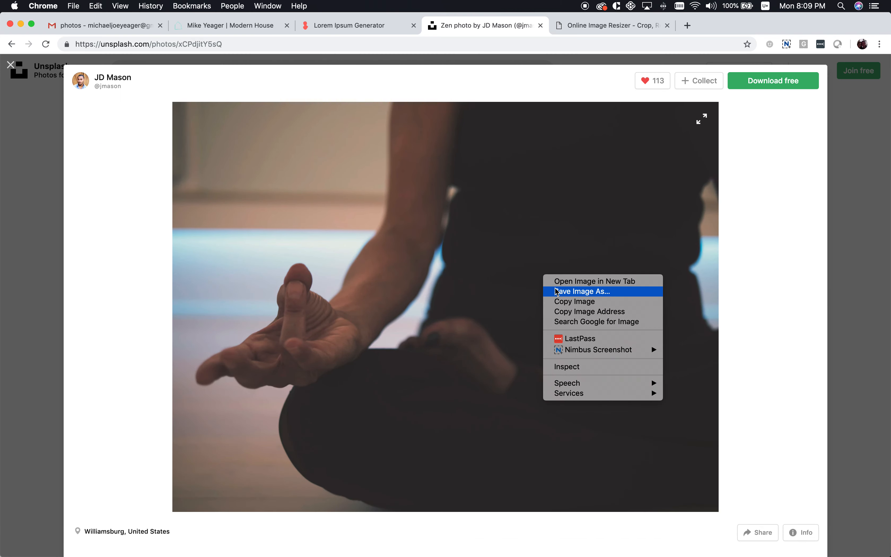
pyautogui.click(595, 301)
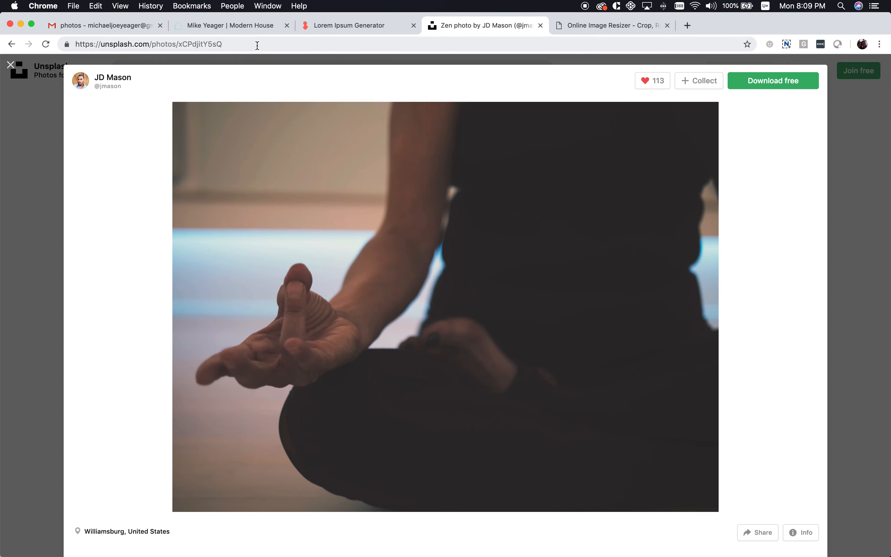
pyautogui.click(235, 25)
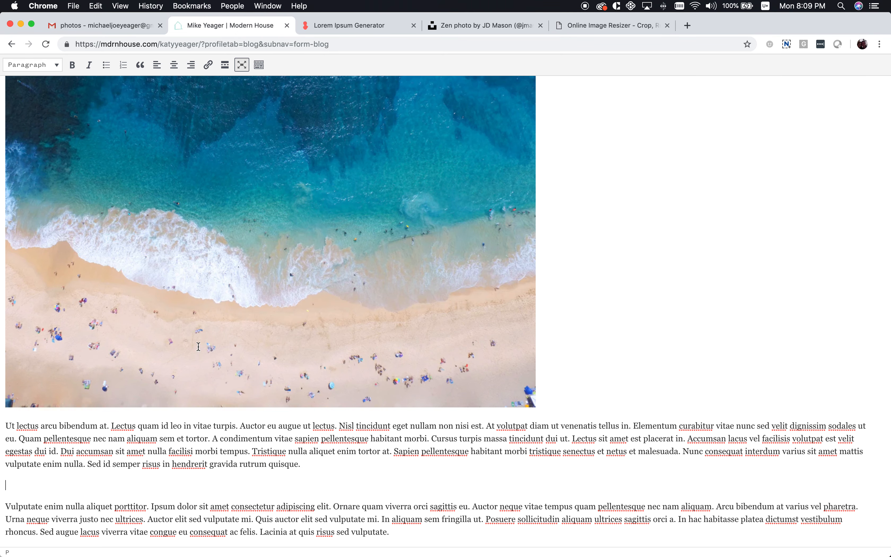
# Step: Try to paste the copied yoga photo below the "Ut lectus arcu bibendum" paragraph, and undo the paste
pyautogui.rightClick(29, 487)
pyautogui.click(52, 424)
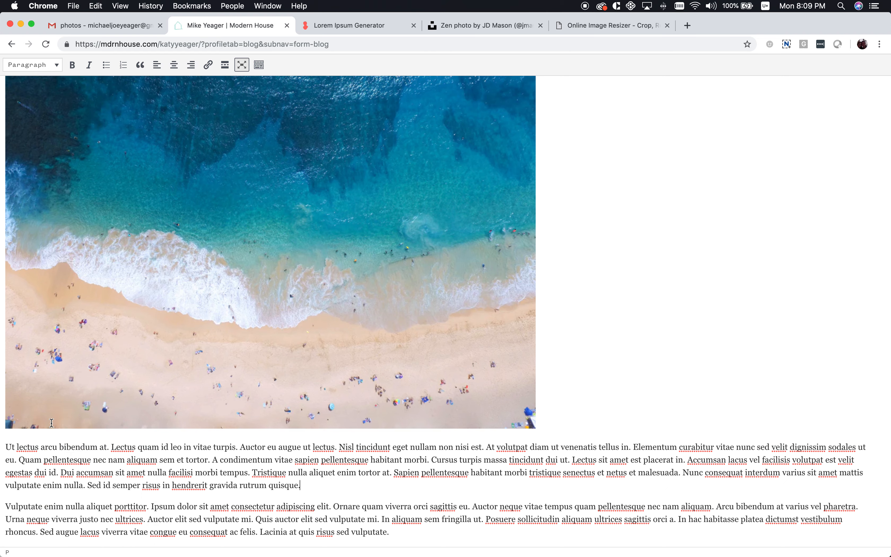
pyautogui.scroll(-10, 344, 384)
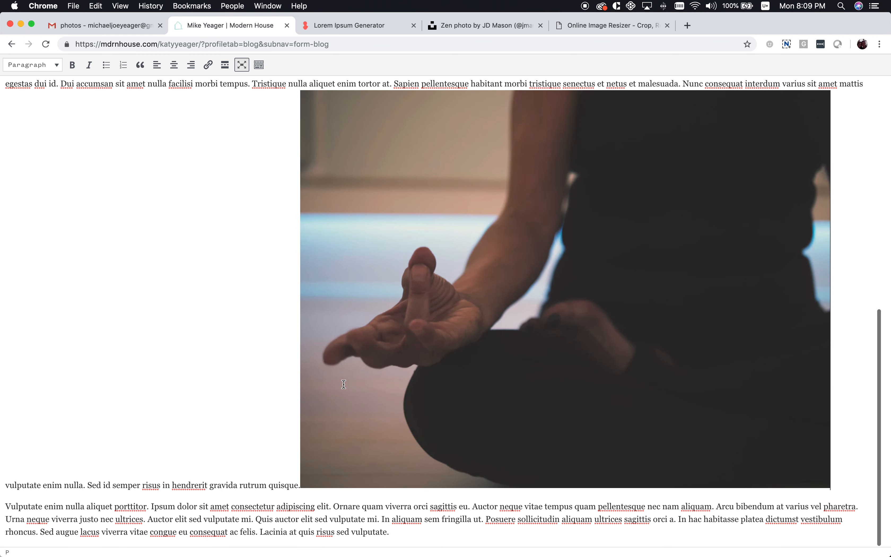
pyautogui.press('super+z')
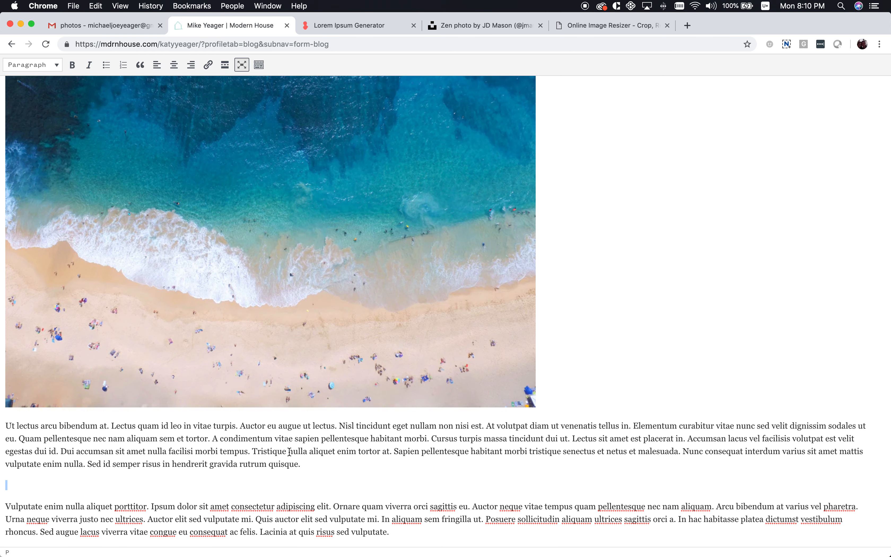
# Step: Paste the copied yoga photo into the empty line between the "Ut lectus" and "Vulputate enim" paragraphs
pyautogui.rightClick(29, 486)
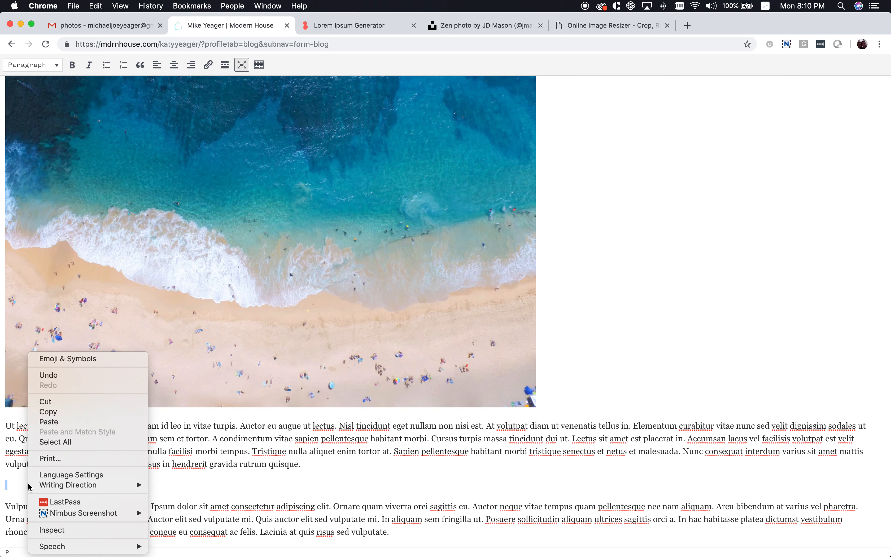
pyautogui.click(6, 489)
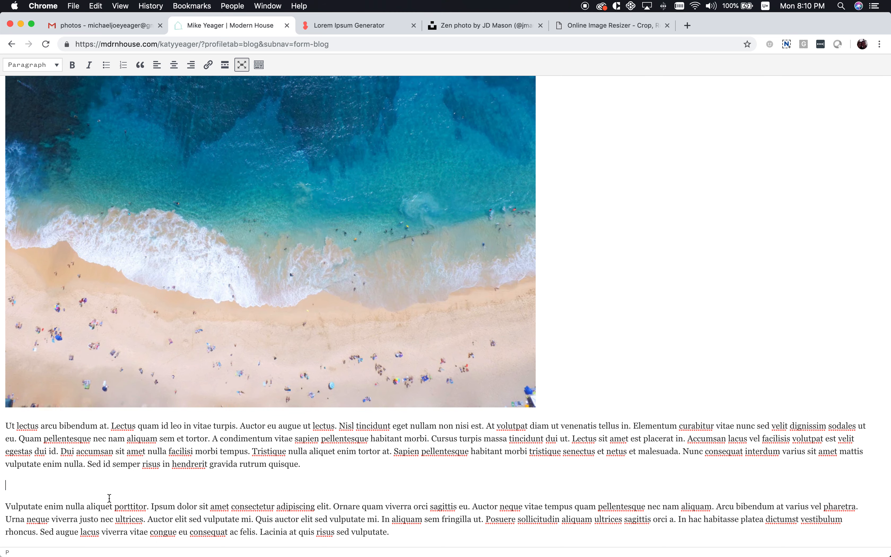
pyautogui.press('super+v')
# Step: Exit the distraction-free view of the blog post editor
pyautogui.scroll(10, 622, 292)
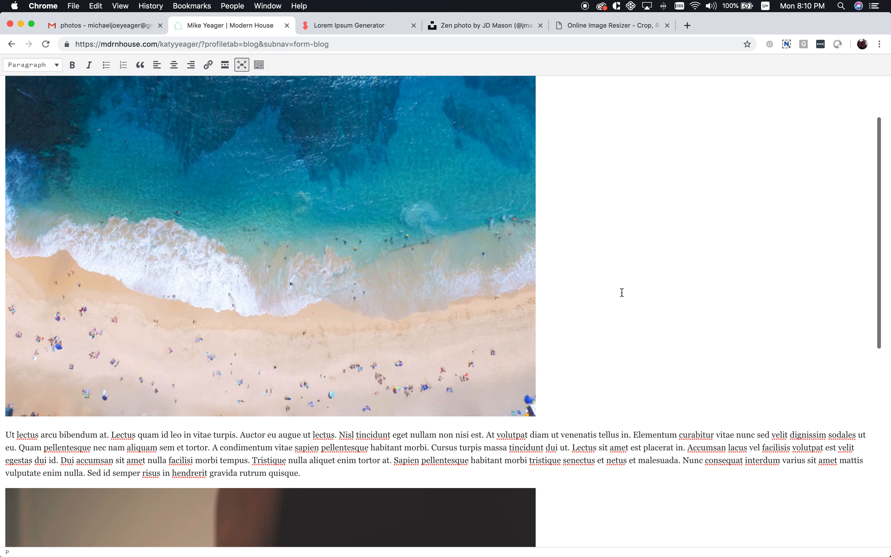
pyautogui.scroll(5, 622, 292)
pyautogui.click(242, 65)
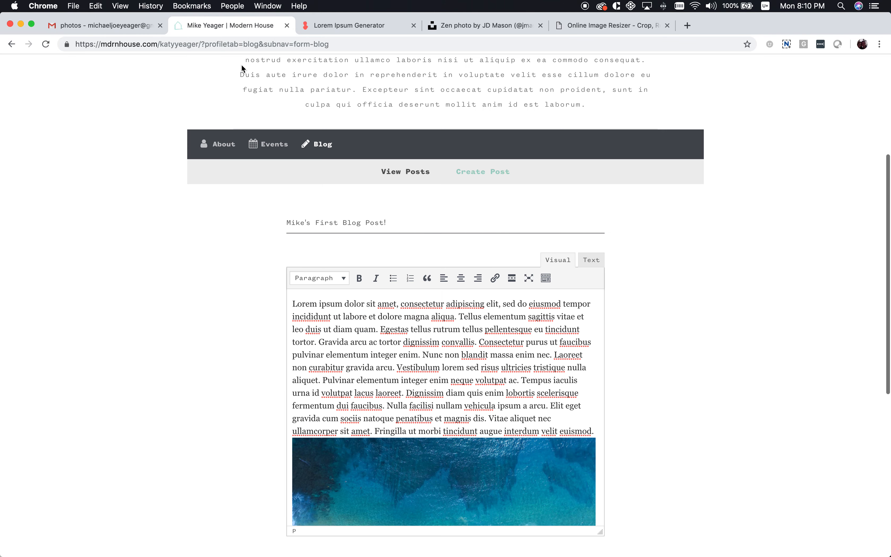
# Step: Assign the categories Health and Yoga to the blog post
pyautogui.scroll(-10, 514, 365)
pyautogui.scroll(-15, 514, 366)
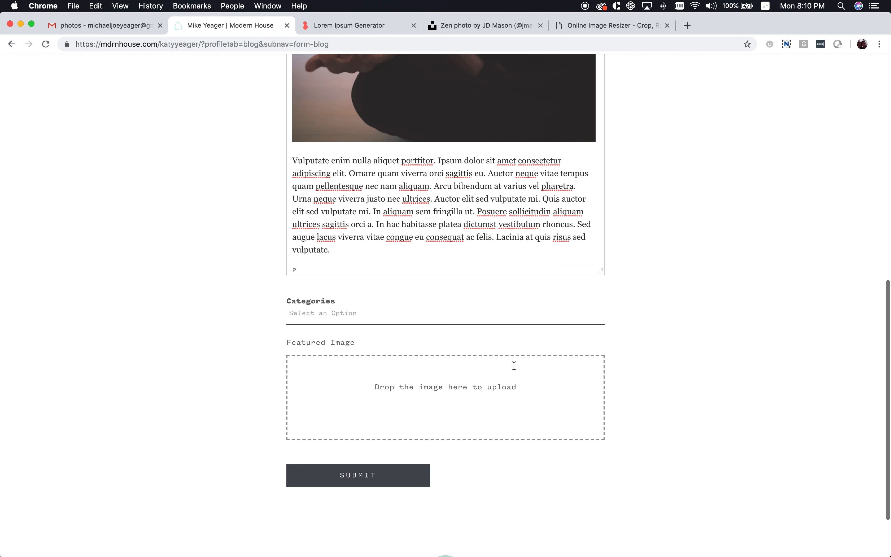
pyautogui.scroll(-1, 514, 366)
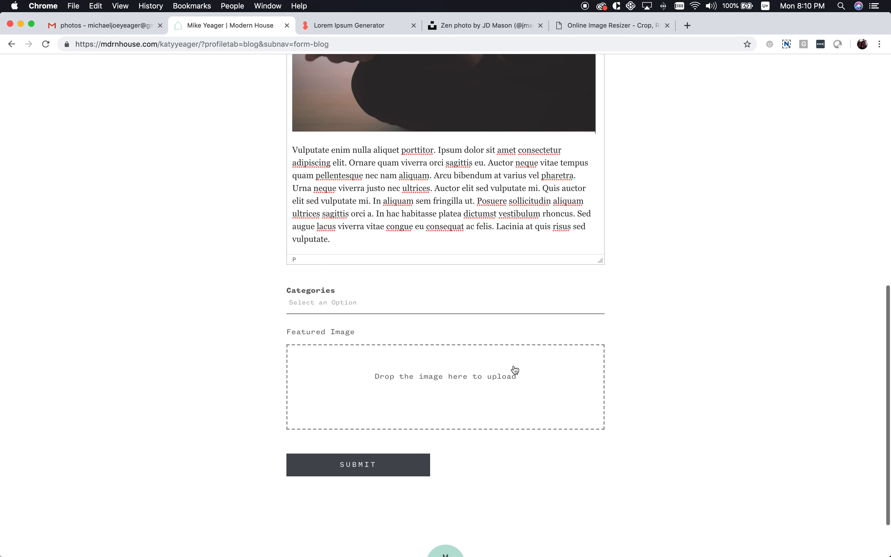
pyautogui.click(344, 303)
pyautogui.write('Health')
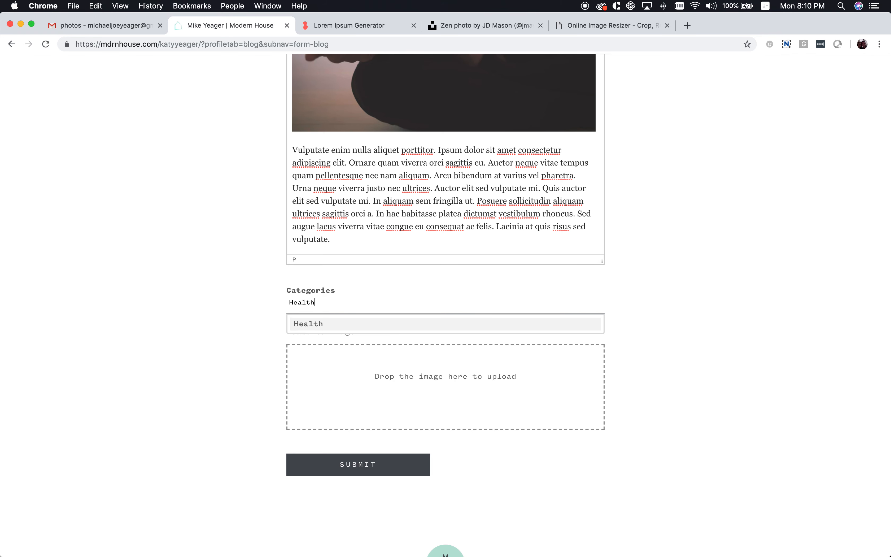
pyautogui.press('Return')
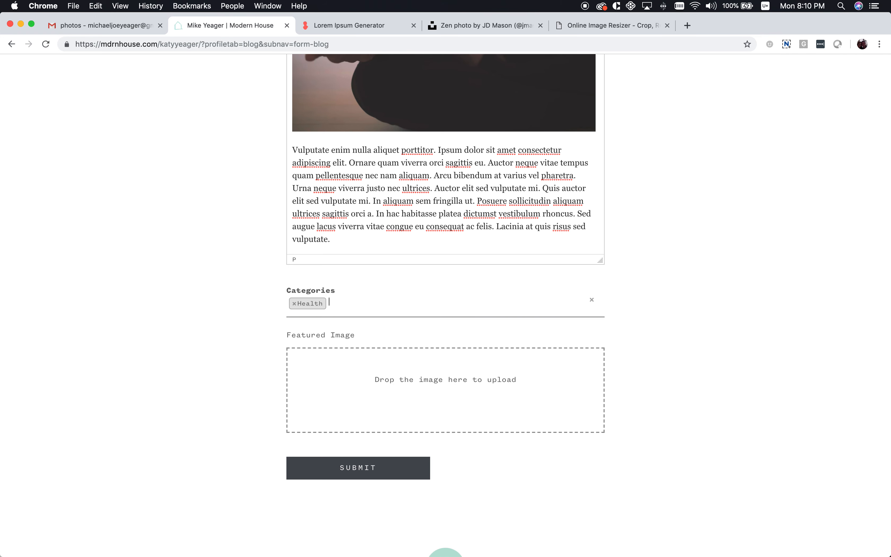
pyautogui.write('Yoga')
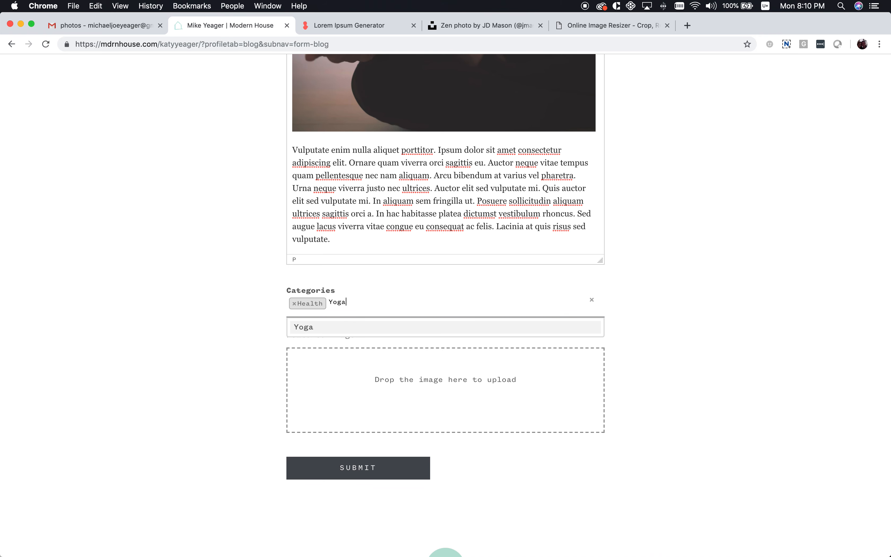
pyautogui.press('Return')
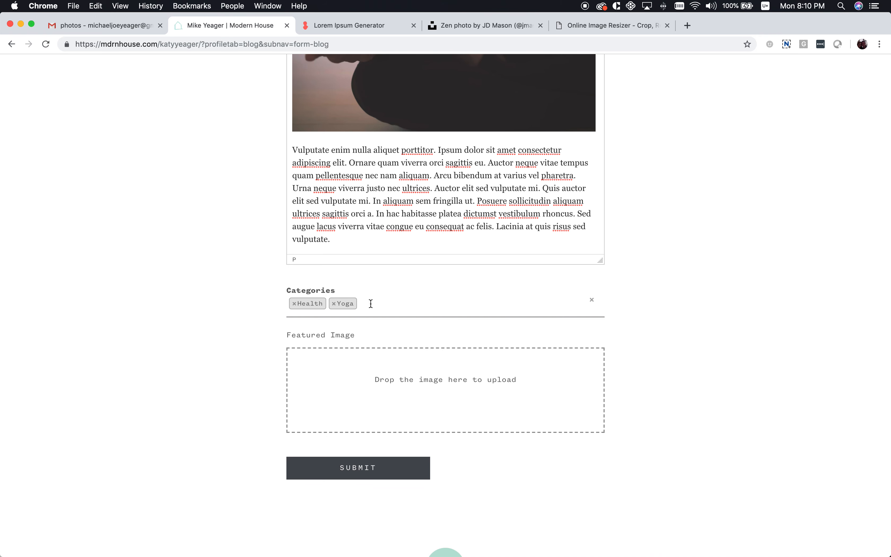
pyautogui.write('d')
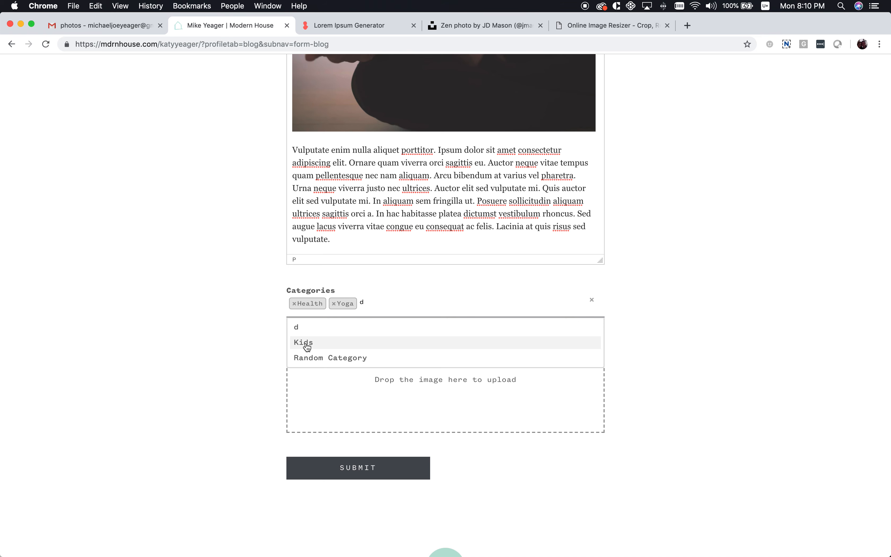
pyautogui.press('BackSpace')
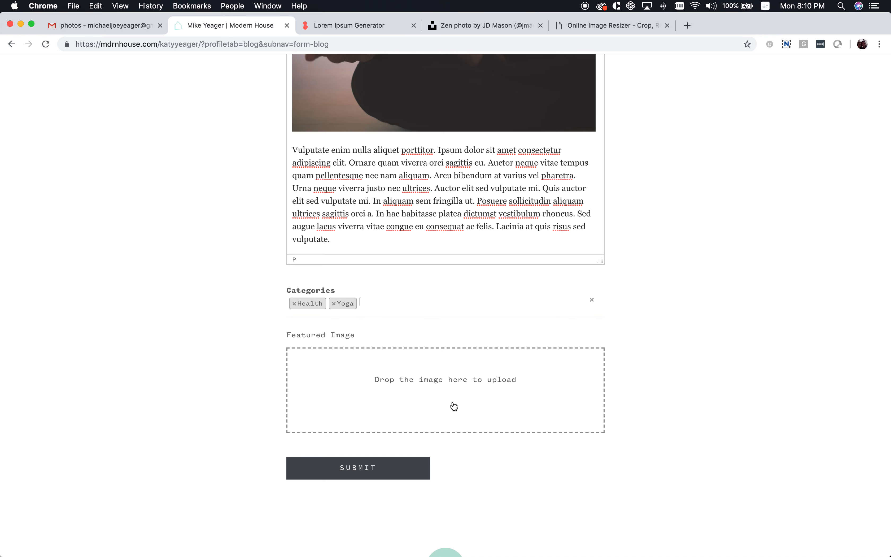
# Step: Return to Unsplash, close the yoga photo and search for "health" pictures
pyautogui.click(468, 24)
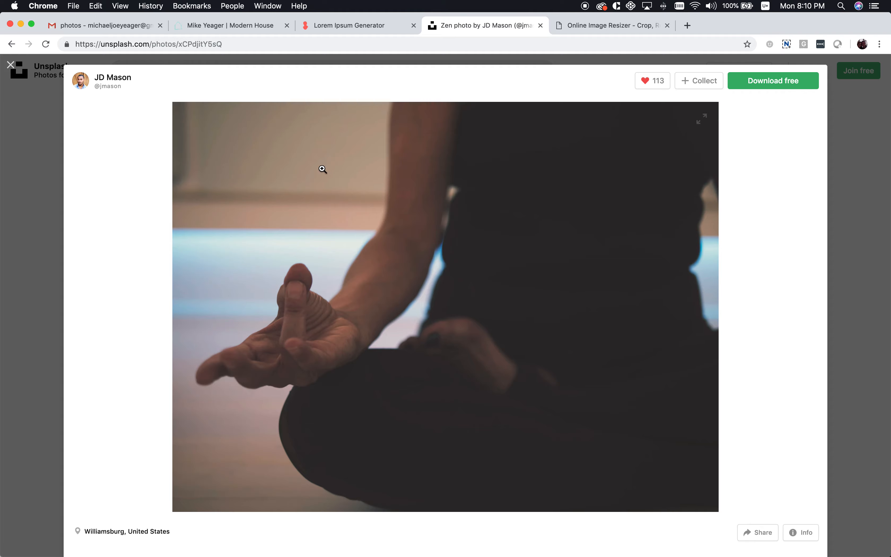
pyautogui.click(11, 65)
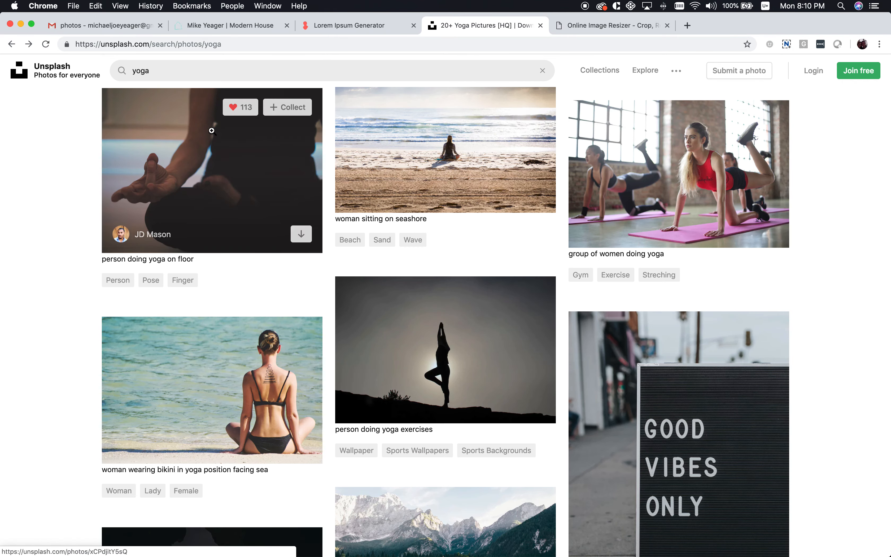
pyautogui.doubleClick(146, 64)
pyautogui.write('health')
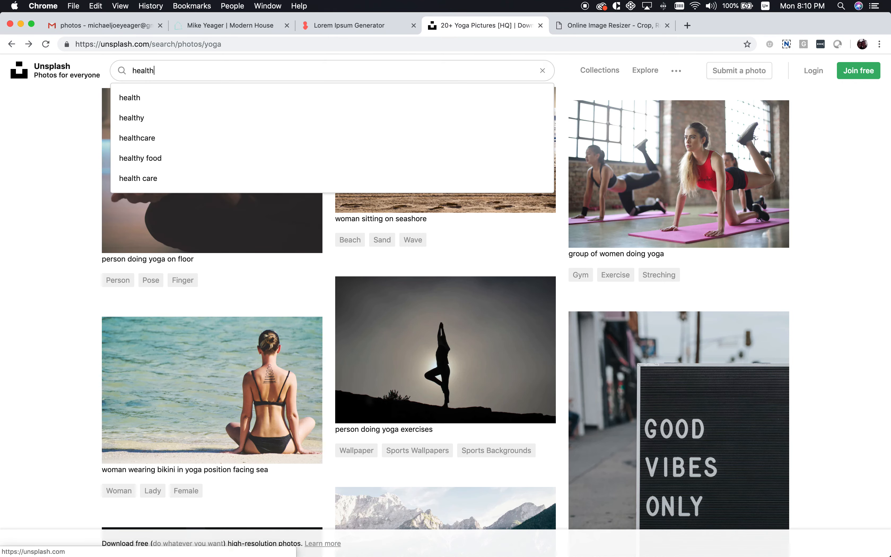
pyautogui.press('Return')
# Step: Browse the health results and open the photo of the woman standing on a dock with raised arms
pyautogui.scroll(-3, 590, 275)
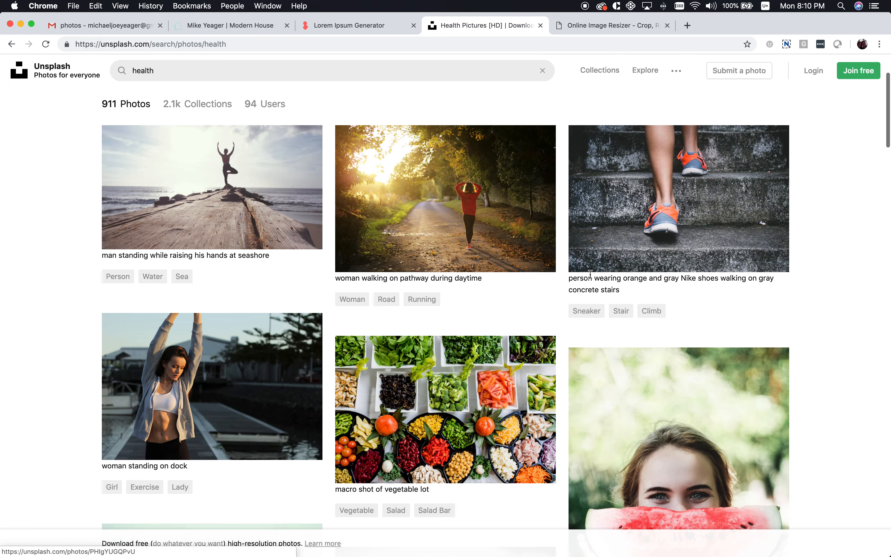
pyautogui.scroll(-6, 591, 274)
pyautogui.scroll(1, 591, 274)
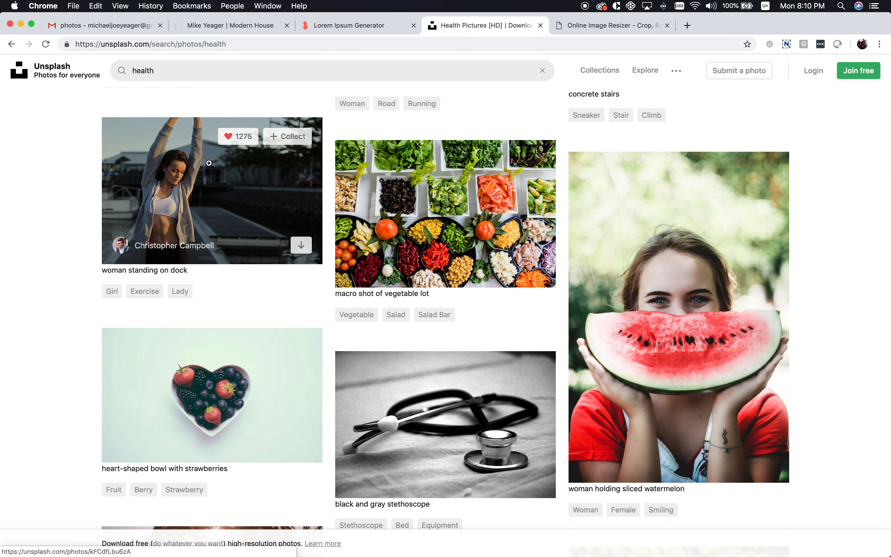
pyautogui.click(209, 163)
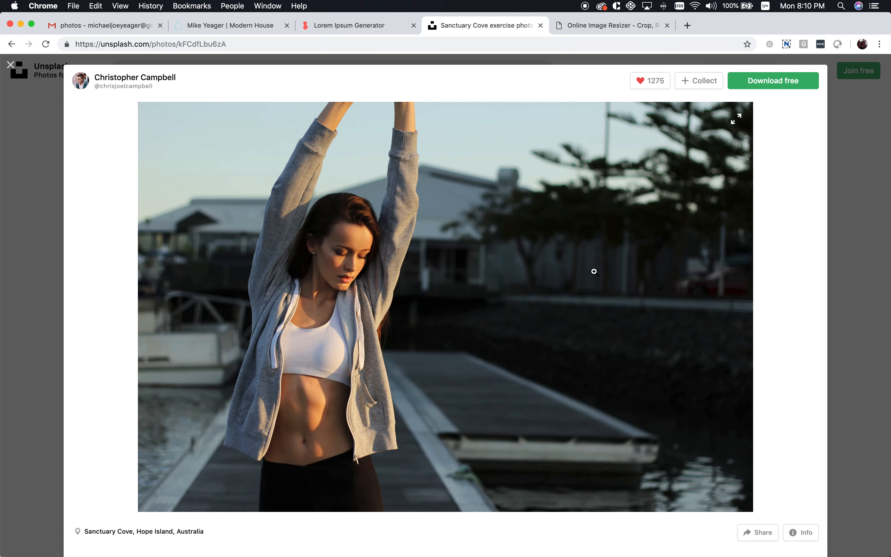
pyautogui.rightClick(443, 250)
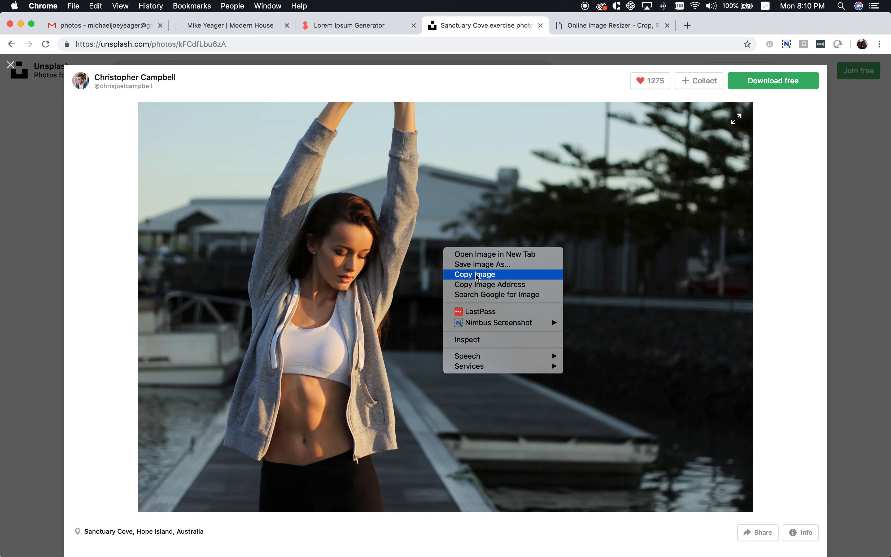
pyautogui.click(854, 260)
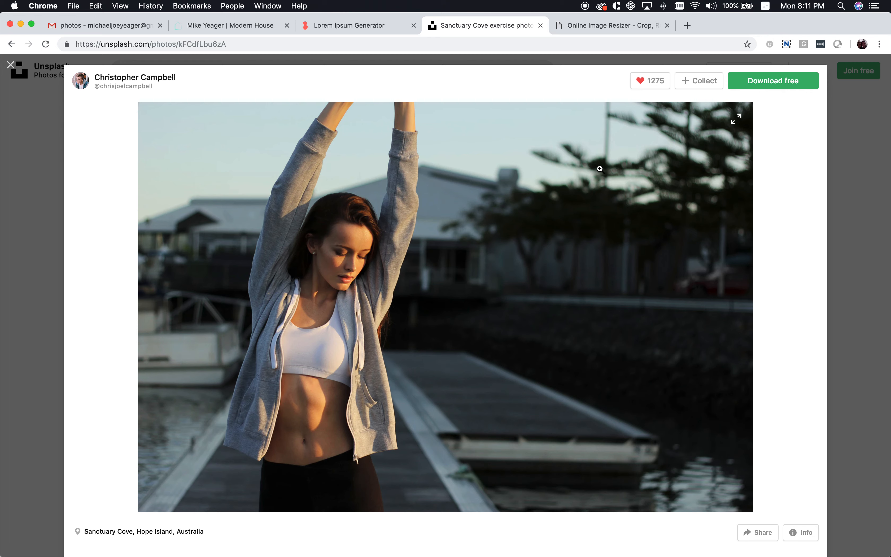
# Step: Download the dock photo into the Downloads folder as "Mikes First Blog Image" in JPEG format
pyautogui.click(769, 84)
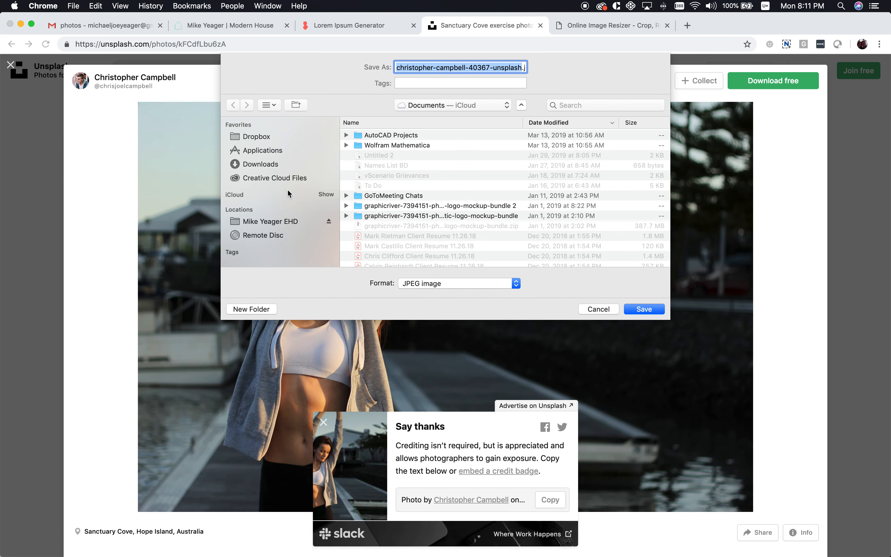
pyautogui.click(263, 164)
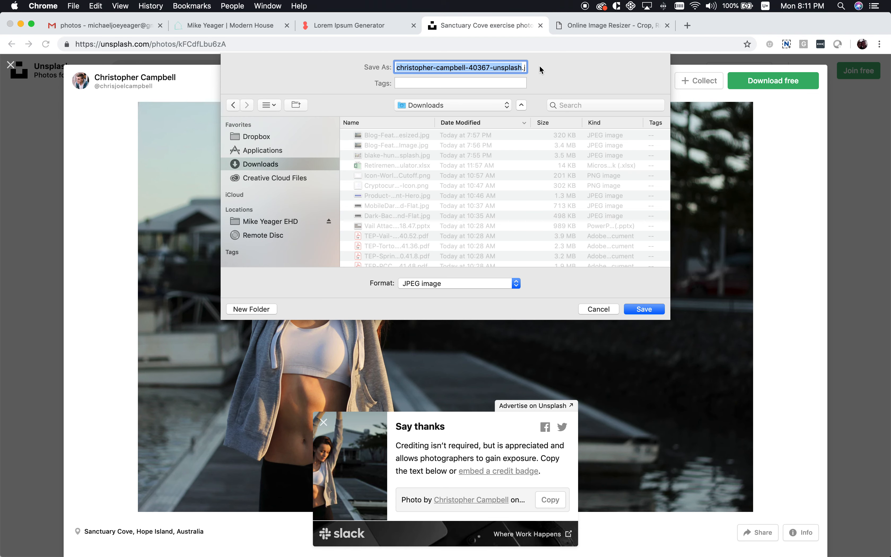
pyautogui.write('Mikes First')
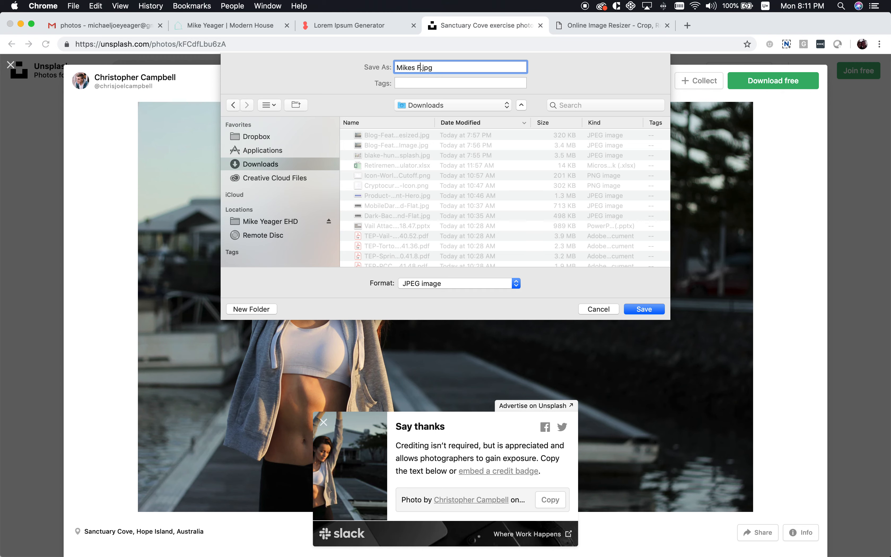
pyautogui.write(' Blog Image')
pyautogui.press('Return')
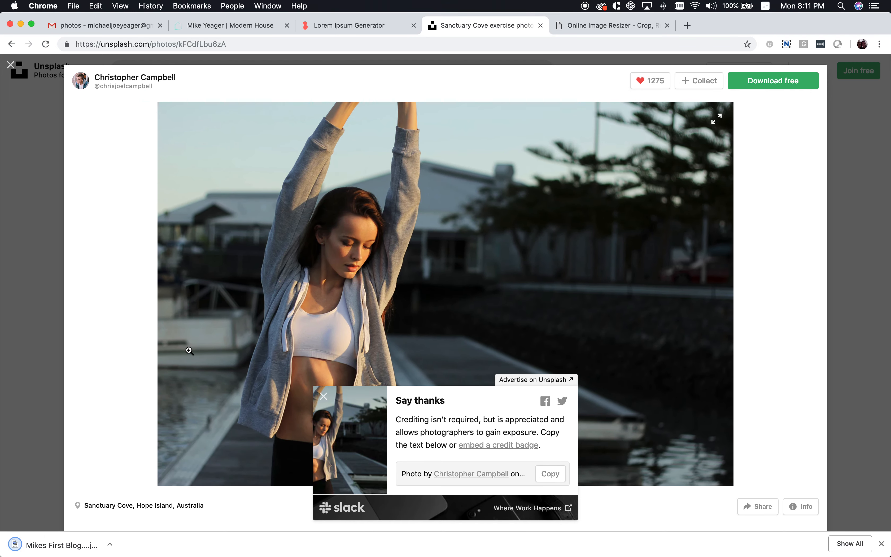
# Step: Switch to Finder, open the Downloads folder in a new window and select "Mikes First Blog Image.jpg"
pyautogui.press('super+Tab')
pyautogui.press('super+Tab')
pyautogui.press('super+Tab')
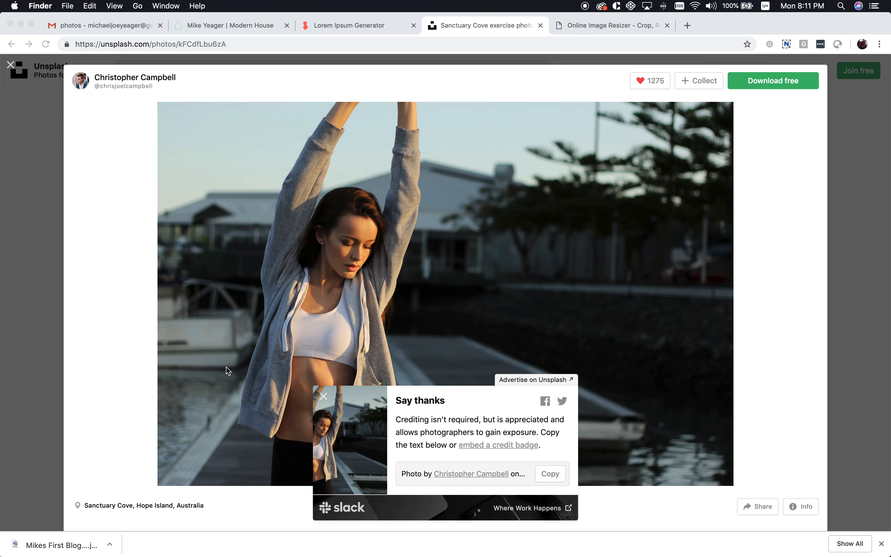
pyautogui.press('super+n')
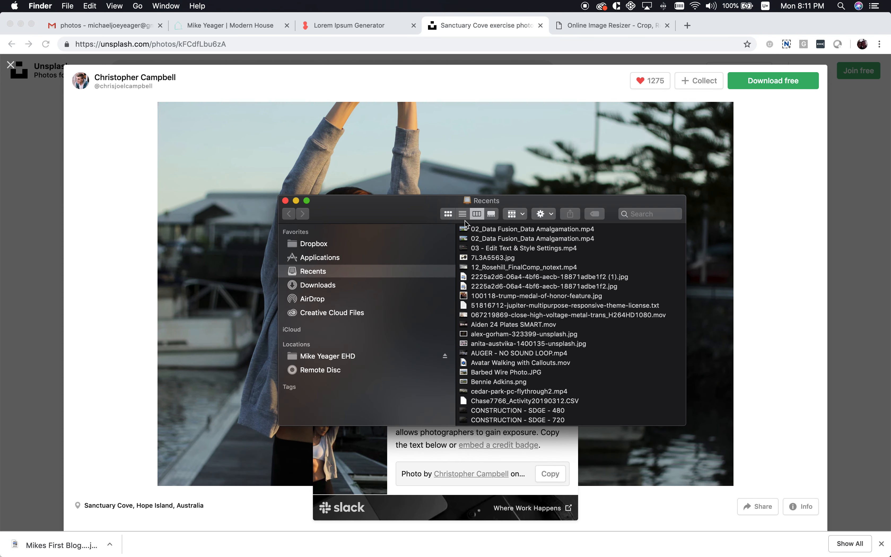
pyautogui.click(329, 287)
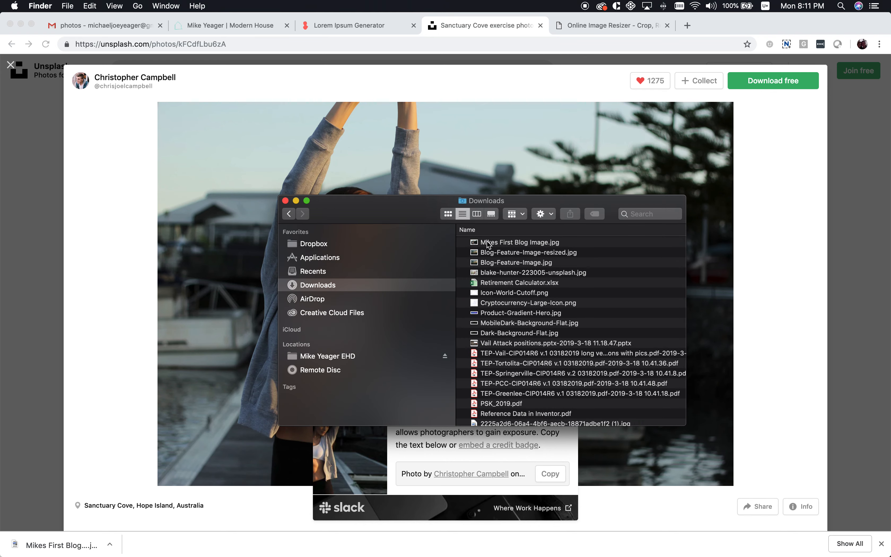
pyautogui.click(485, 242)
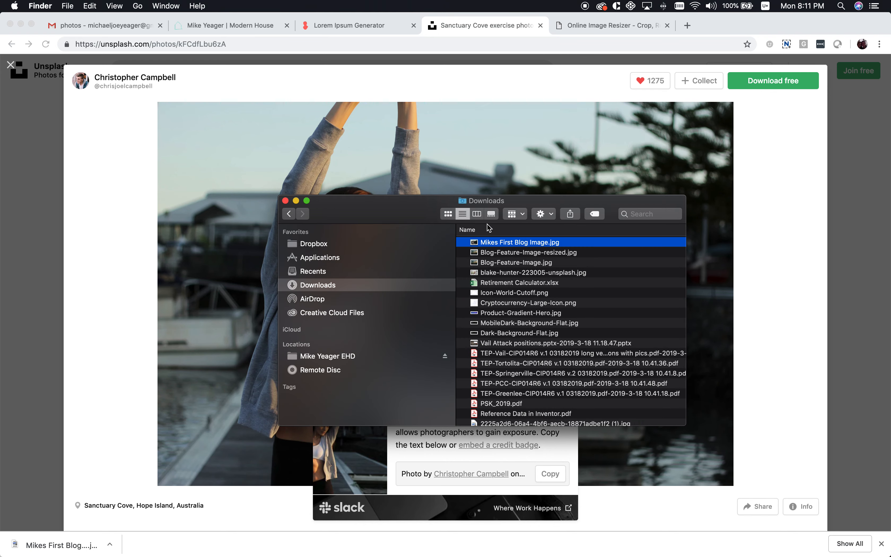
# Step: Show the Downloads folder in columns to check the preview and file details of "Mikes First Blog Image.jpg"
pyautogui.click(477, 214)
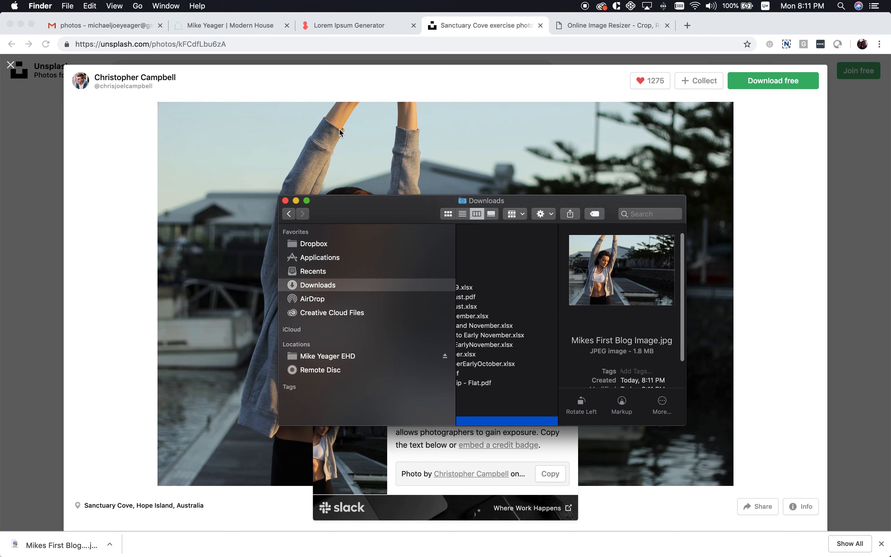
# Step: Return to the Modern House blog form, try to upload "Mikes First Blog Image.jpg" as the featured image, and remove the file again
pyautogui.click(35, 131)
pyautogui.click(219, 29)
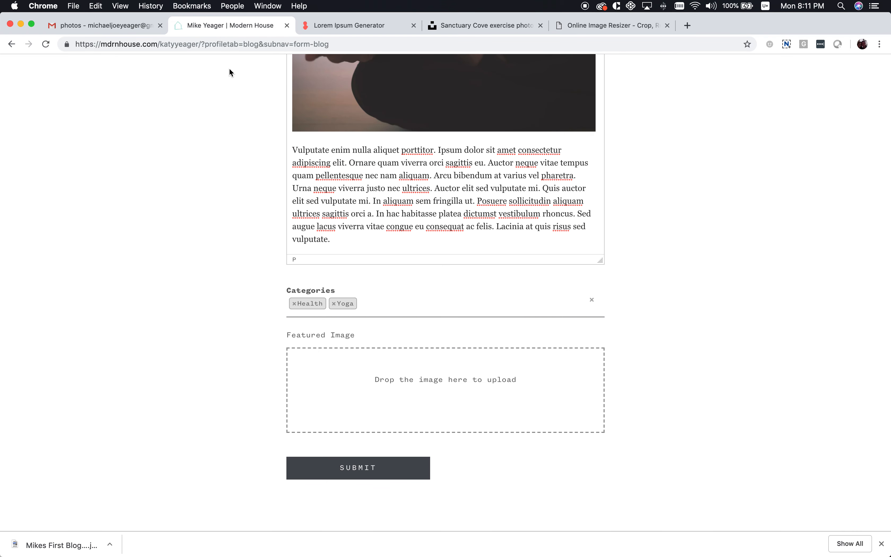
pyautogui.scroll(5, 492, 214)
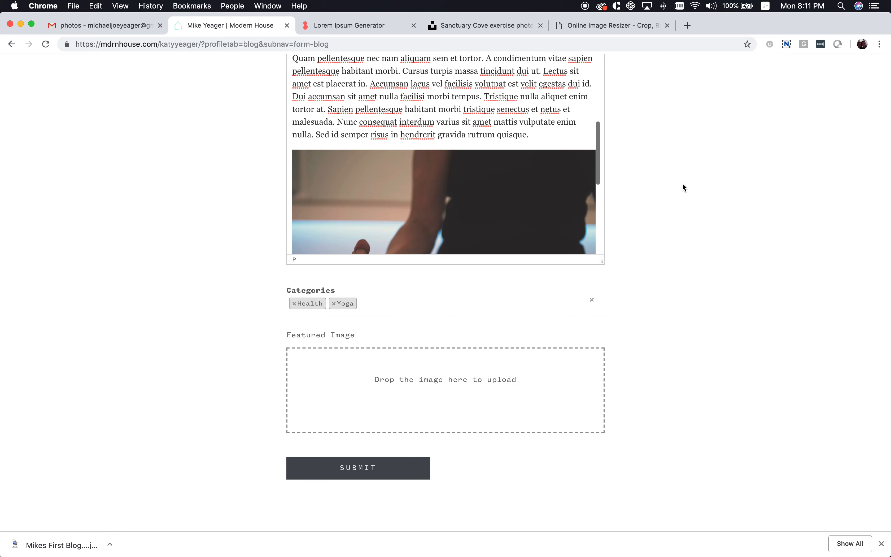
pyautogui.scroll(10, 683, 184)
pyautogui.scroll(-12, 682, 184)
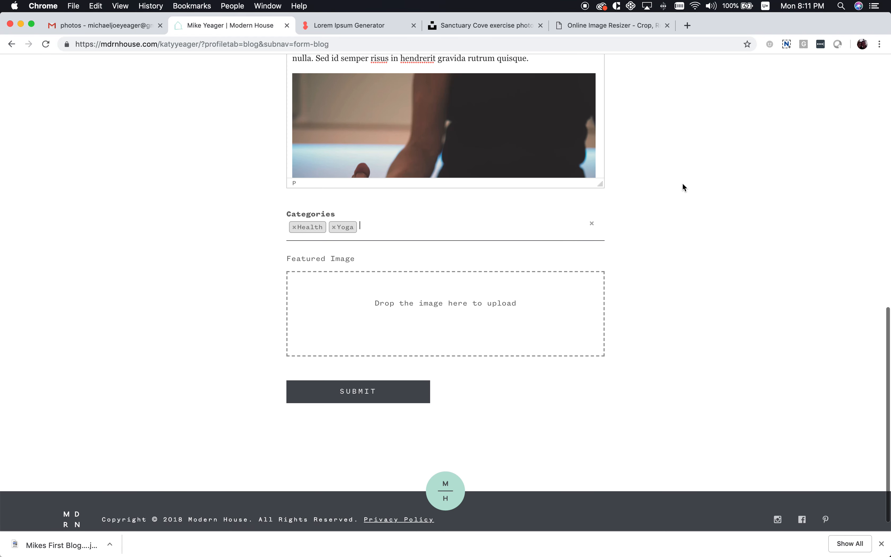
pyautogui.click(459, 311)
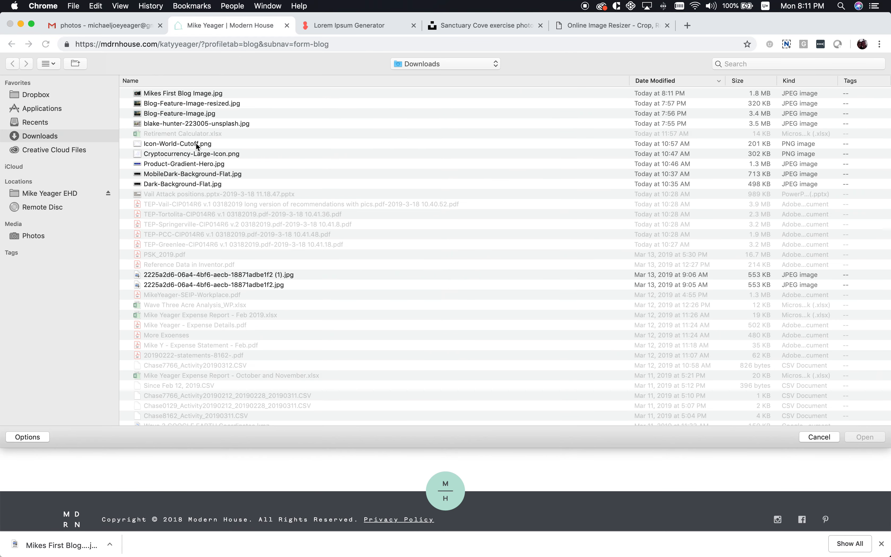
pyautogui.doubleClick(154, 93)
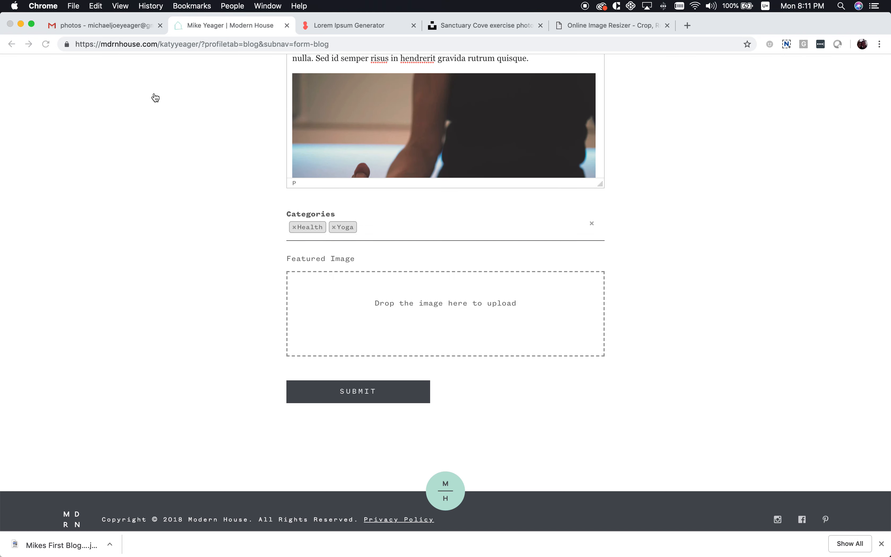
pyautogui.moveTo(338, 348)
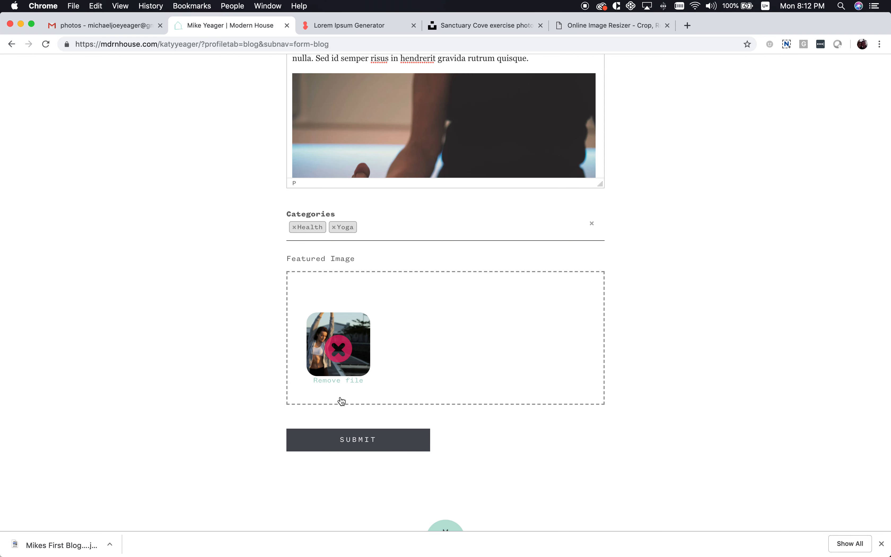
pyautogui.click(335, 380)
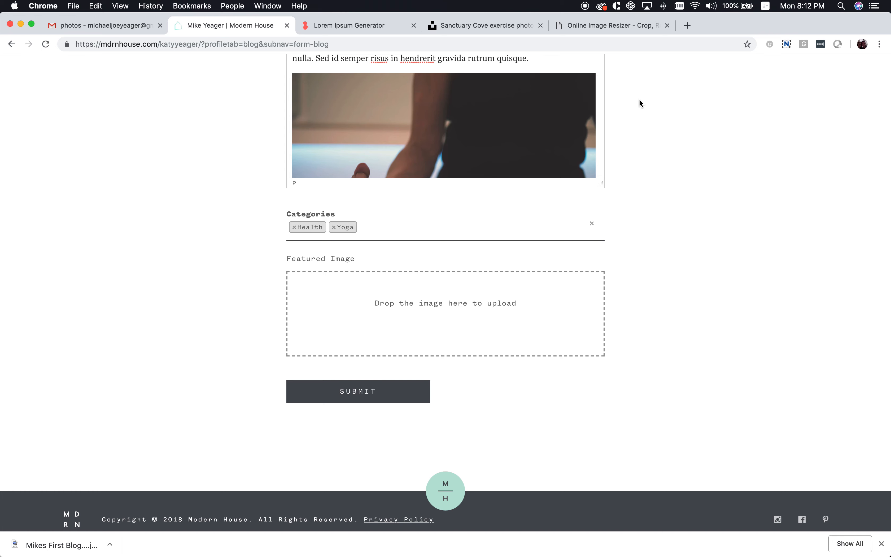
# Step: Switch to the online image resizer, reload resizeimage.net and upload "Mikes First Blog Image.jpg" from the Downloads folder
pyautogui.click(623, 29)
pyautogui.click(160, 47)
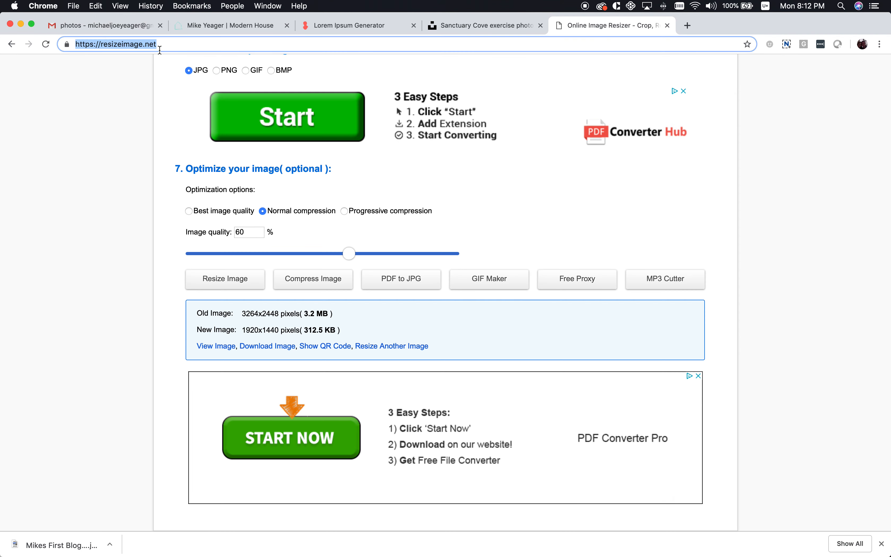
pyautogui.press('Return')
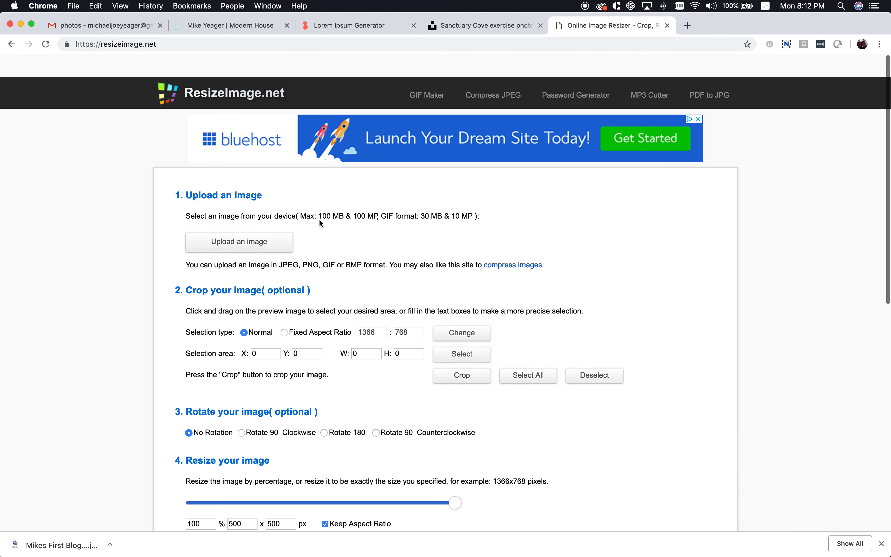
pyautogui.click(262, 221)
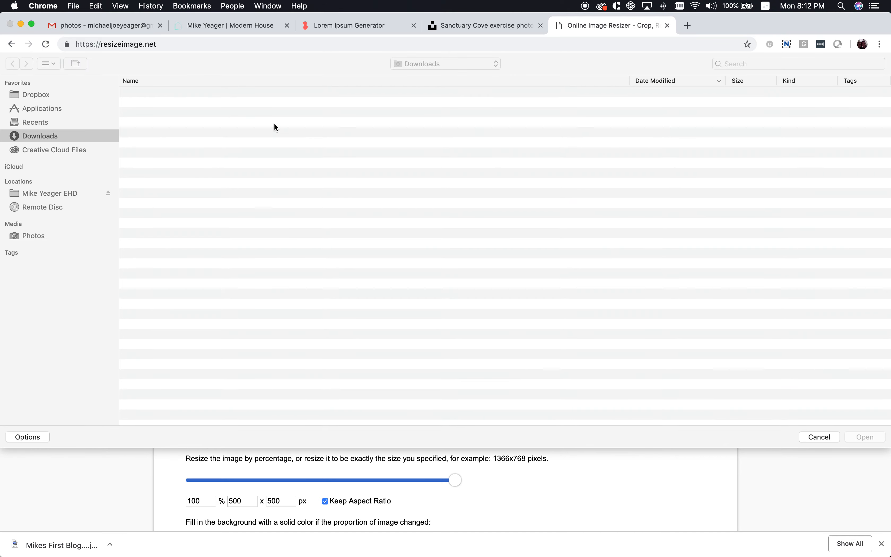
pyautogui.doubleClick(185, 93)
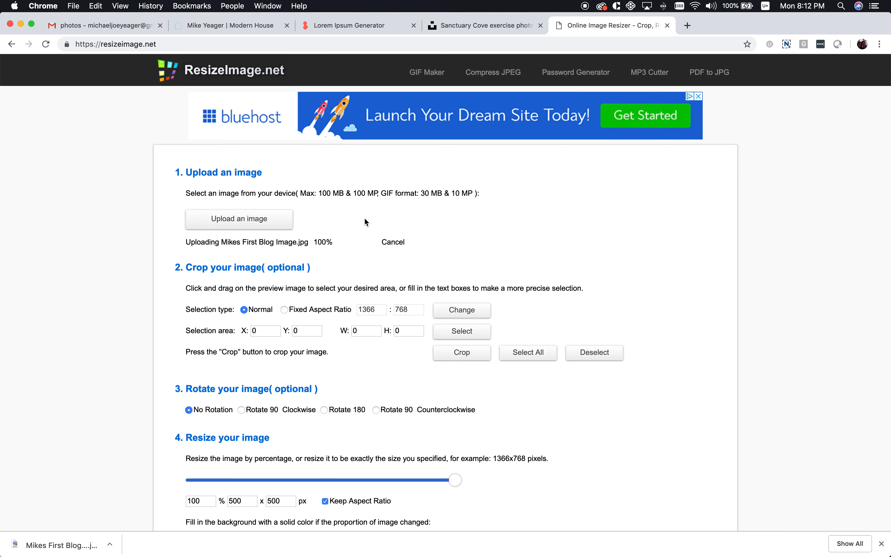
# Step: Set the resized image's width to 1920 px with the aspect ratio kept
pyautogui.scroll(-10, 394, 285)
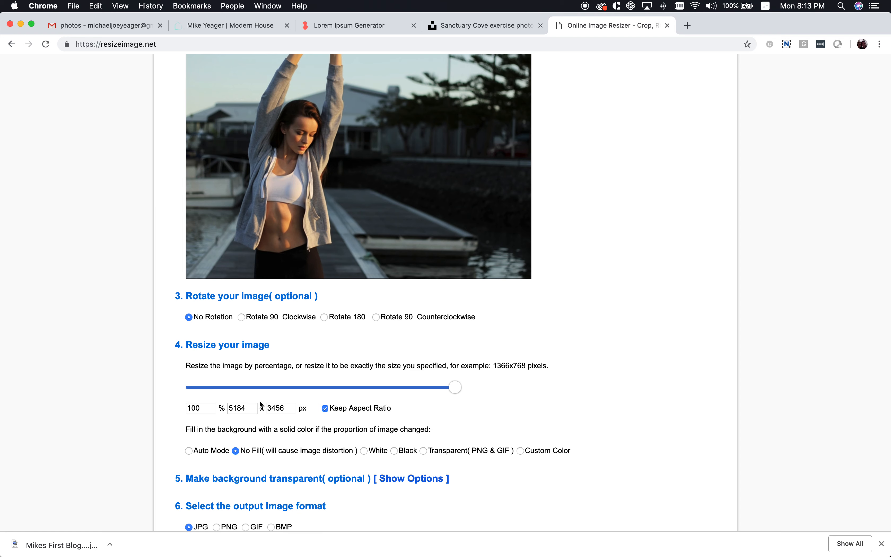
pyautogui.doubleClick(248, 407)
pyautogui.write('1920')
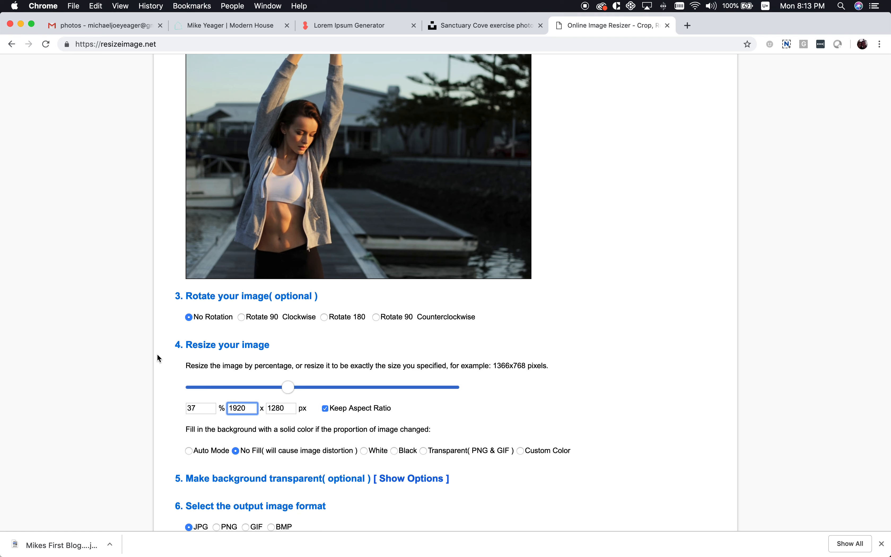